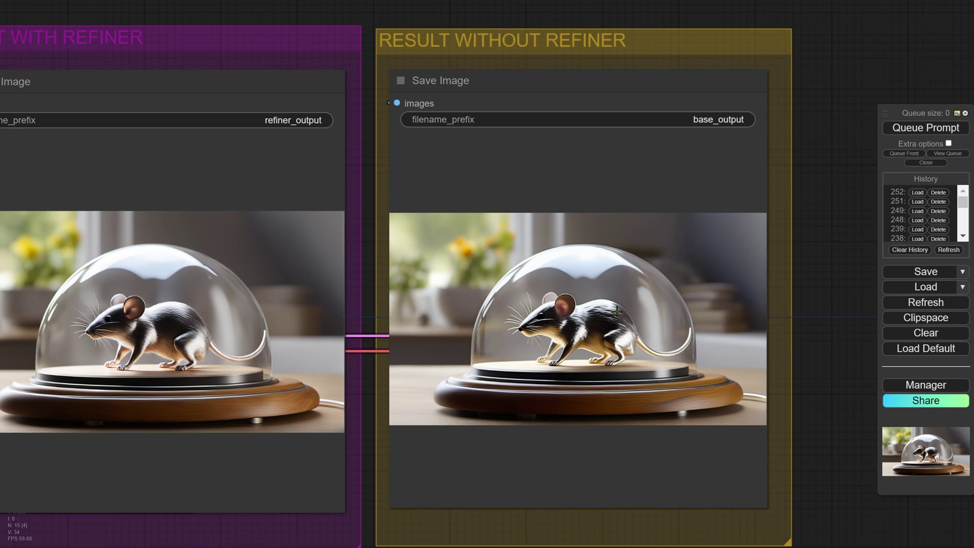
Zoom and pan the canvas to frame the mouse result previews and their group titles
scroll(634, 322, "up", 3)
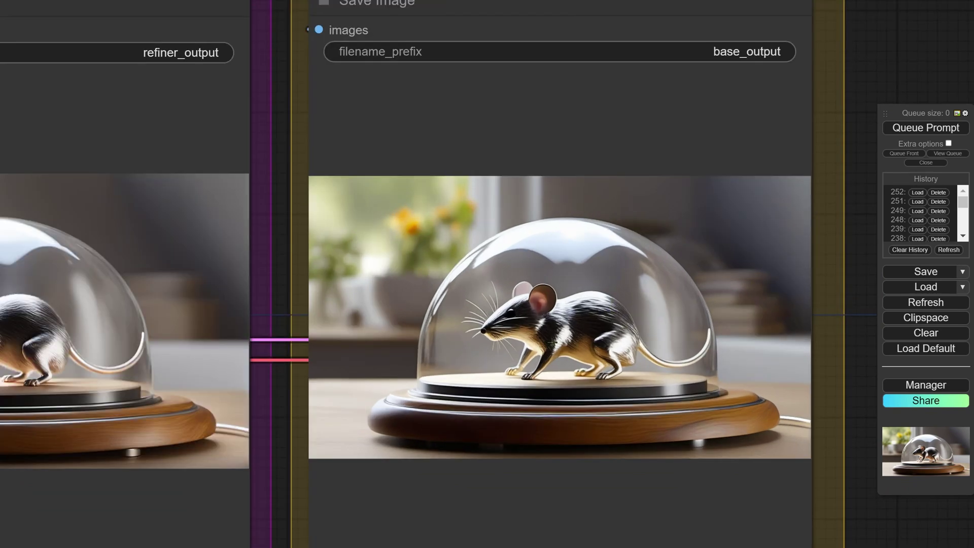
scroll(553, 339, "up", 2)
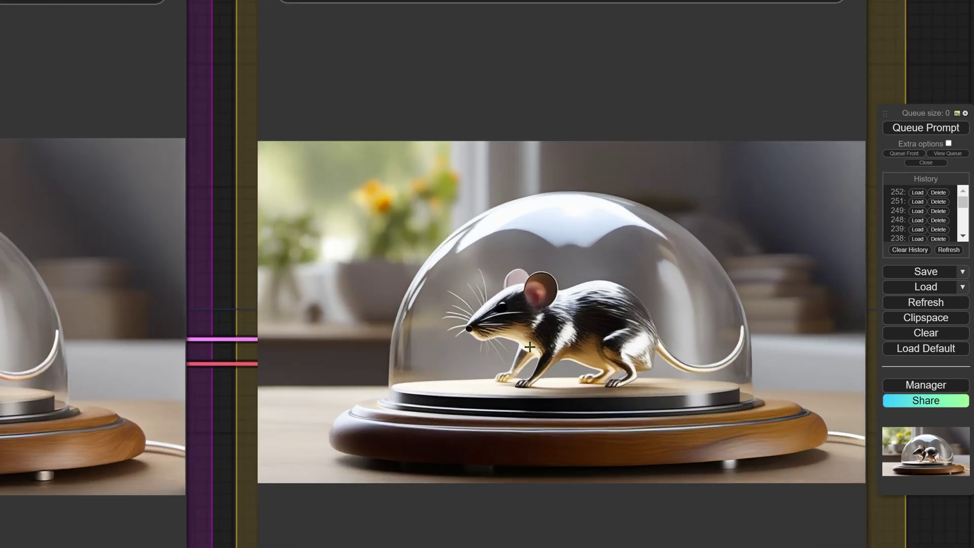
left_click_drag(368, 315, 314, 309)
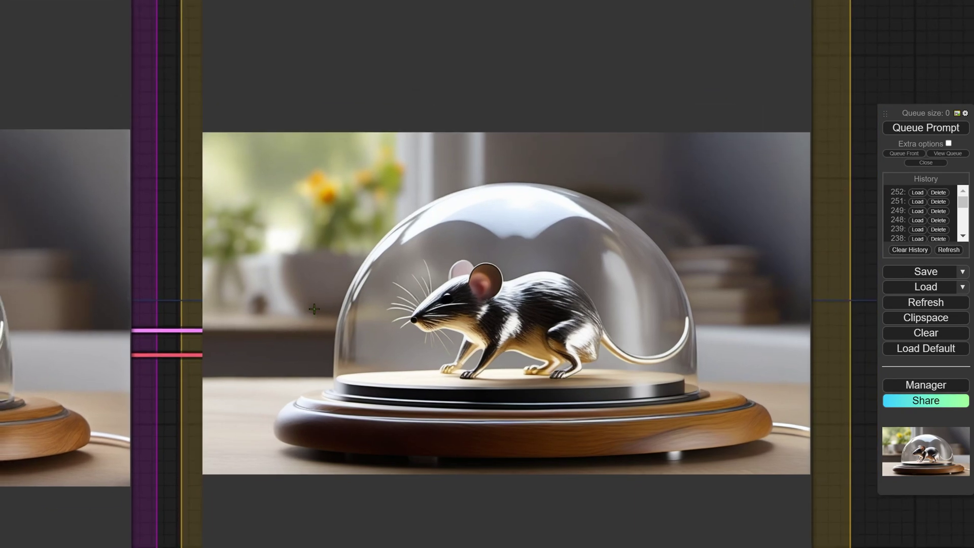
scroll(314, 309, "down", 8)
left_click_drag(442, 343, 646, 348)
scroll(646, 348, "up", 4)
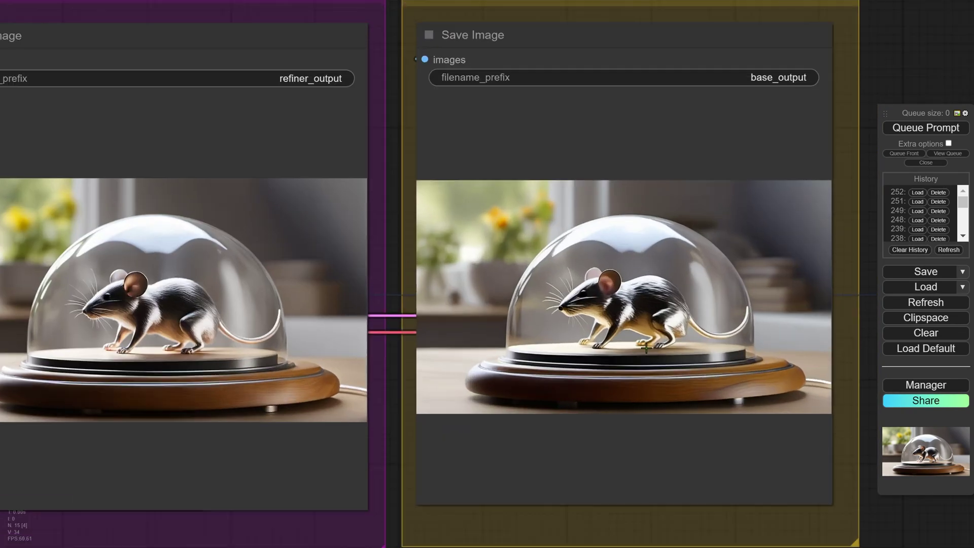
left_click_drag(160, 300, 251, 360)
scroll(484, 393, "up", 2)
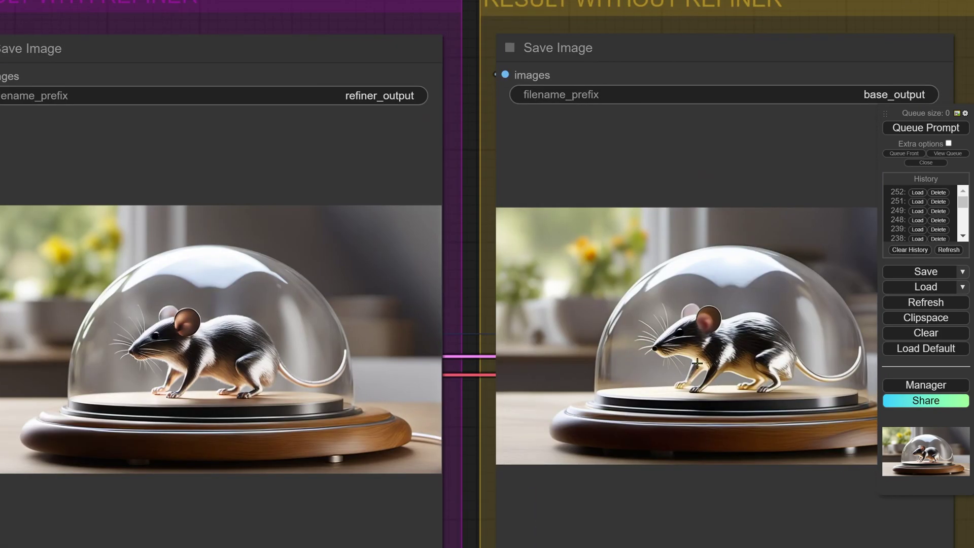
left_click_drag(738, 349, 564, 322)
scroll(564, 322, "up", 2)
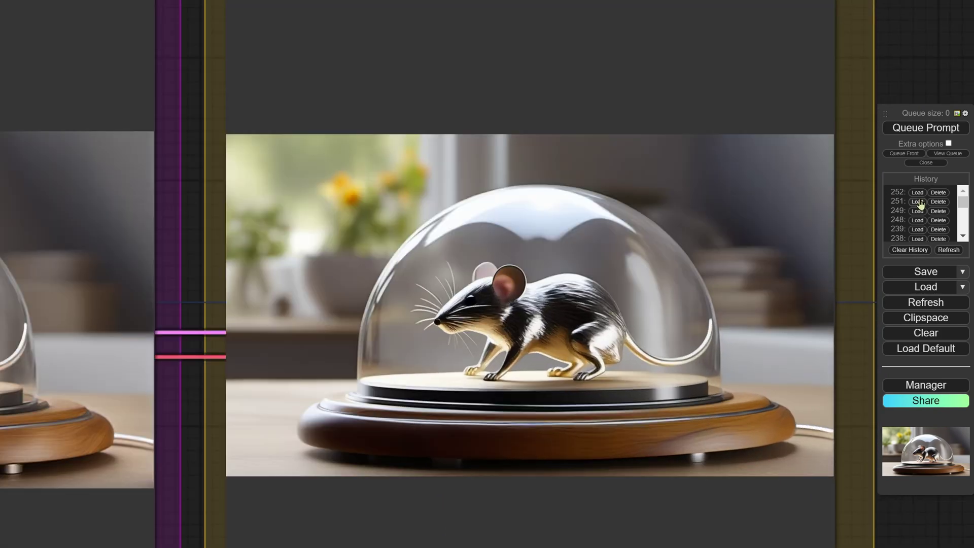
Load history items 239, 249, 239 and 238, ending on the freckled top-hat portrait
left_click(917, 230)
left_click_drag(735, 285, 699, 303)
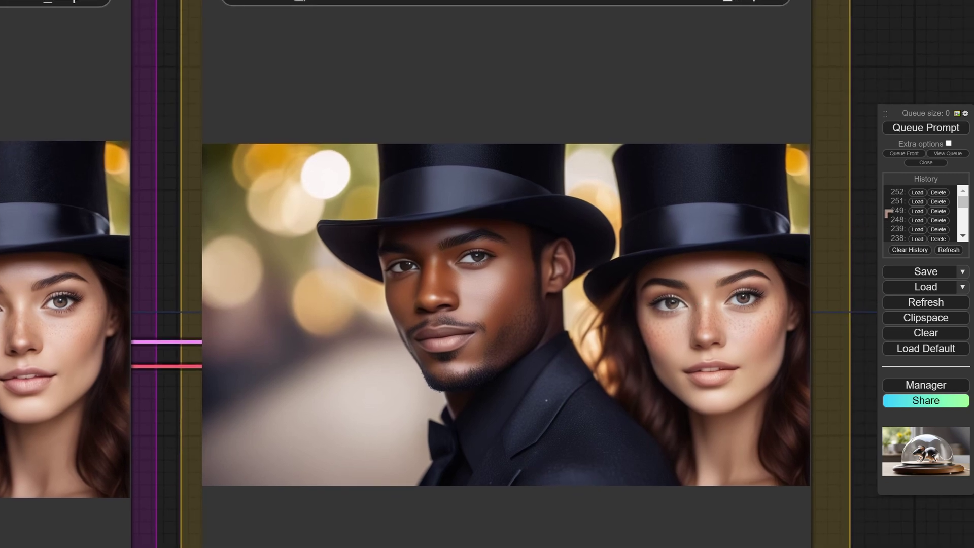
left_click(918, 213)
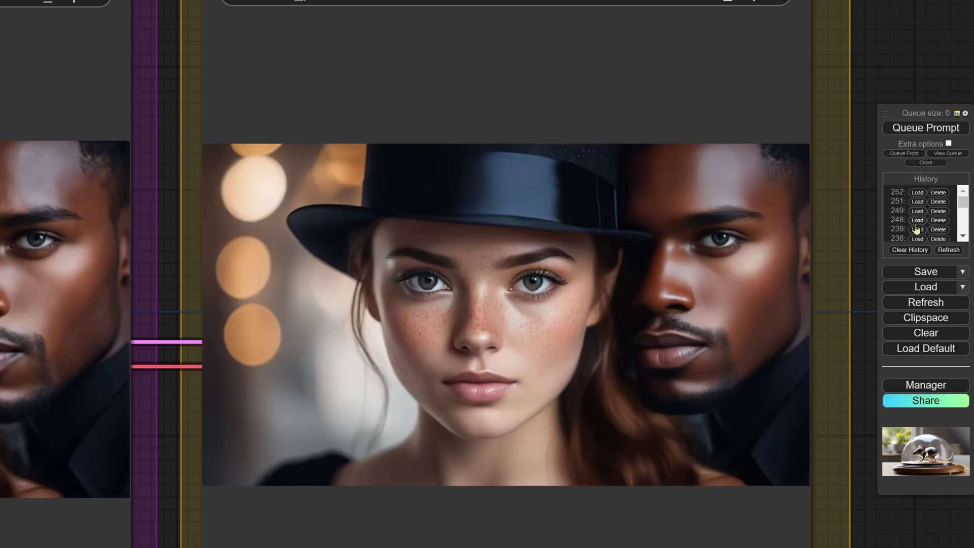
left_click(917, 229)
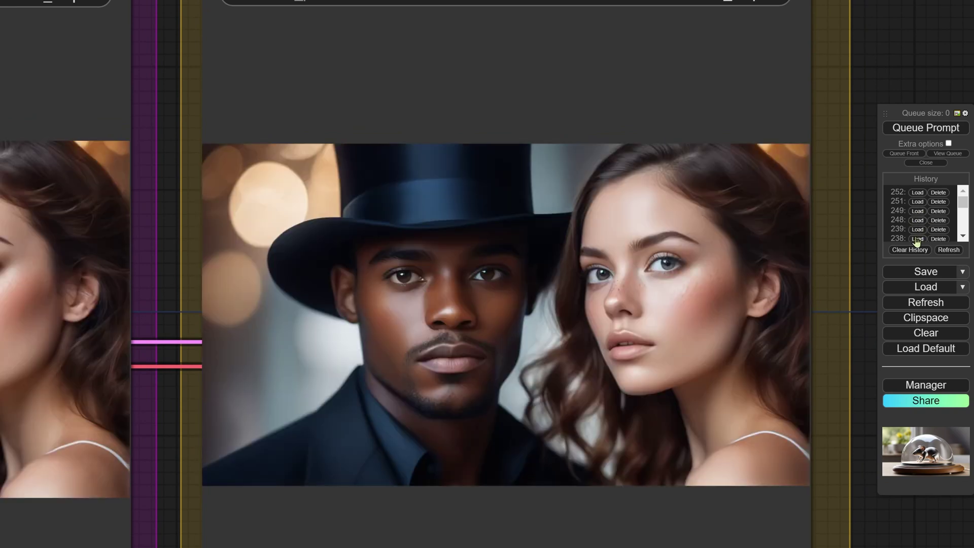
left_click(919, 232)
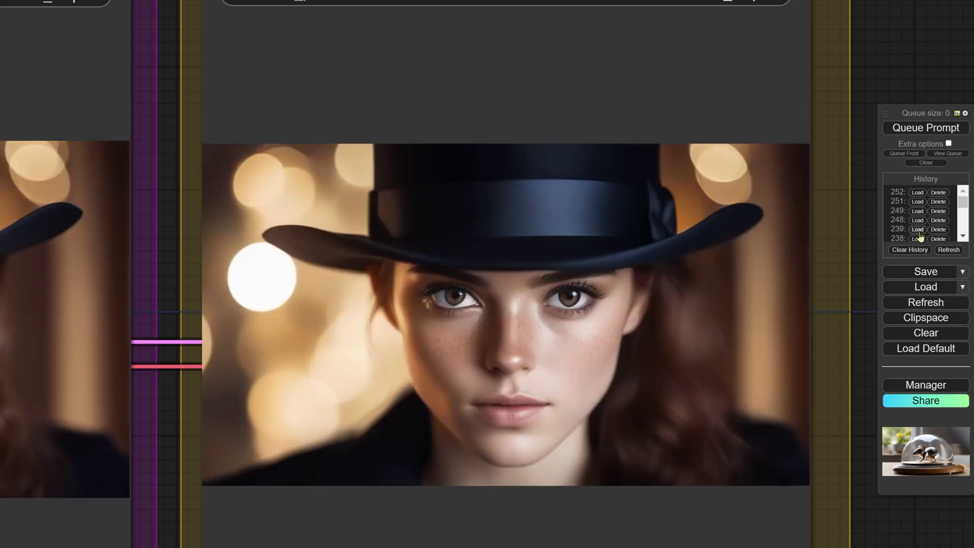
left_click(918, 239)
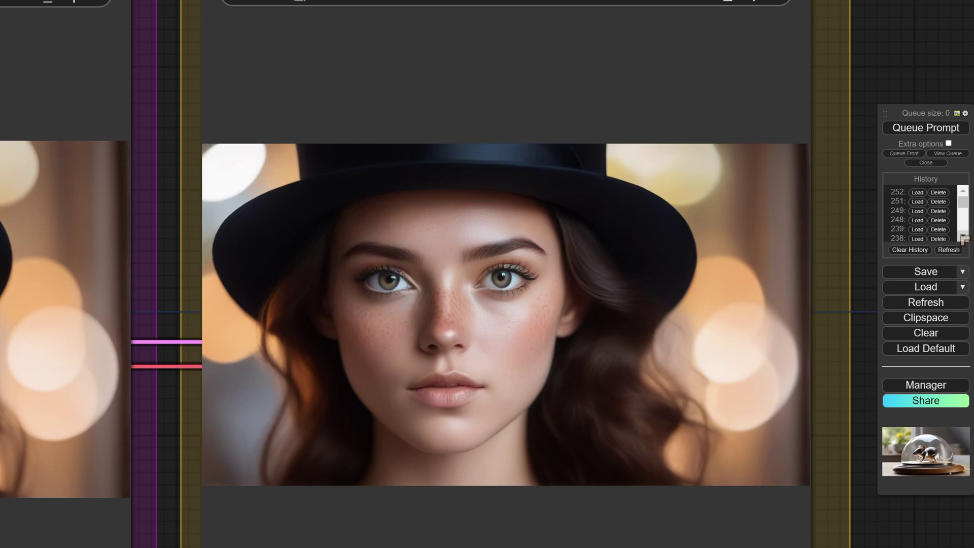
Frame the refiner_output preview, then load history item 234 and the next entry's navy-hat portrait
scroll(939, 218, "down", 2)
scroll(182, 252, "left", 5)
left_click_drag(183, 252, 491, 300)
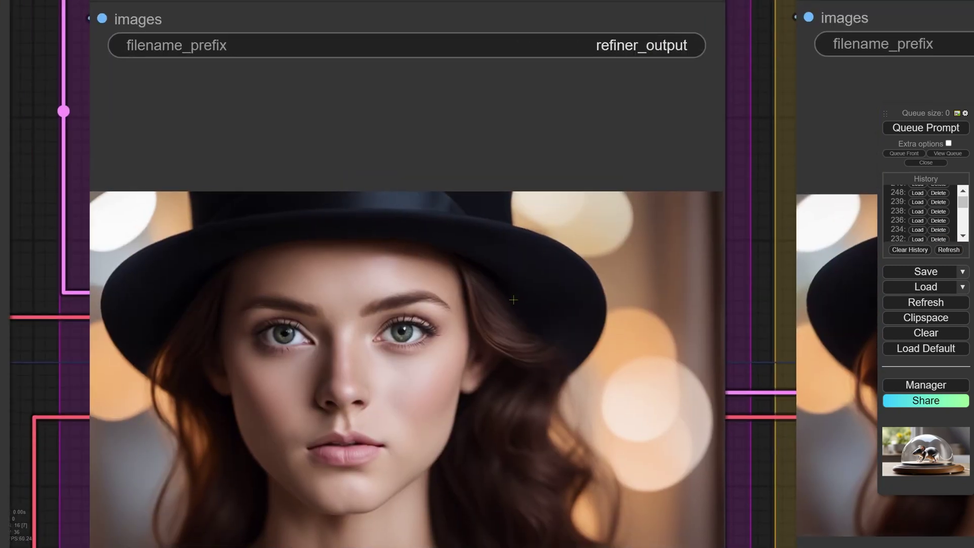
left_click_drag(387, 400, 363, 352)
scroll(444, 349, "right", 10)
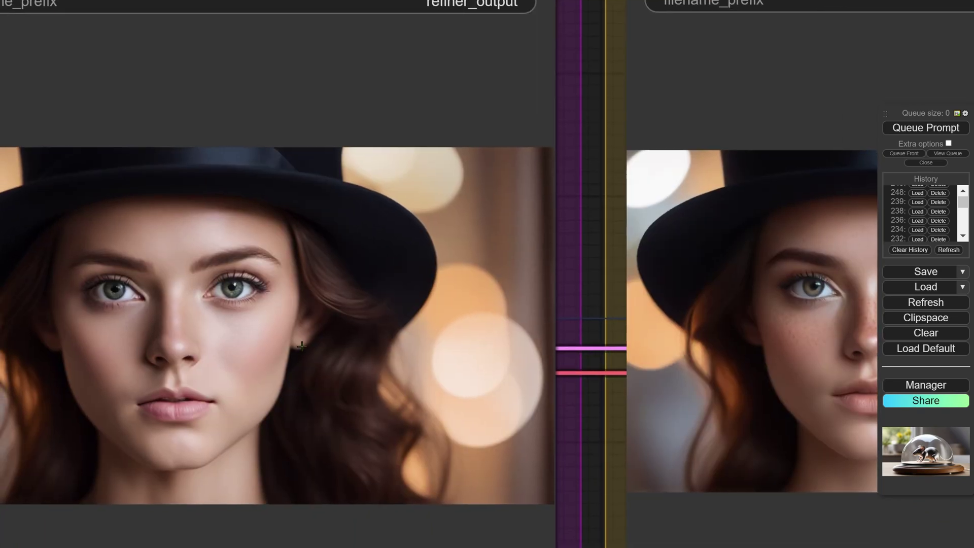
scroll(603, 376, "right", 1)
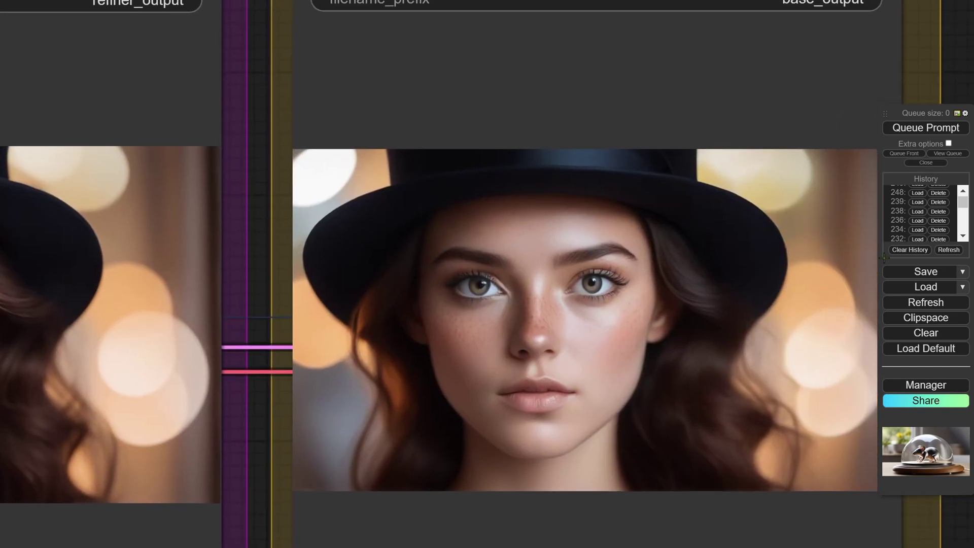
left_click(916, 231)
left_click(913, 232)
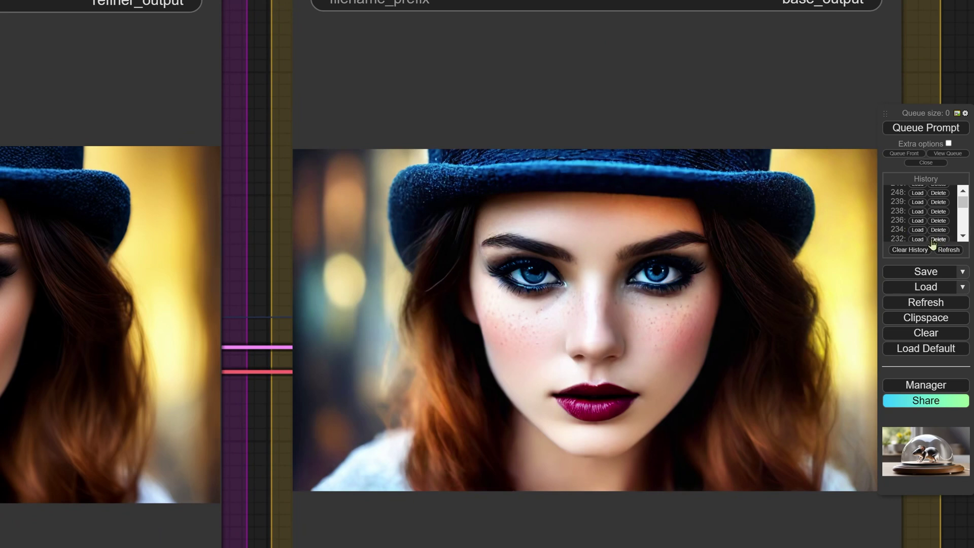
Load the neon street results from history, finishing on the clockwork mouse on a wooden base
left_click(918, 240)
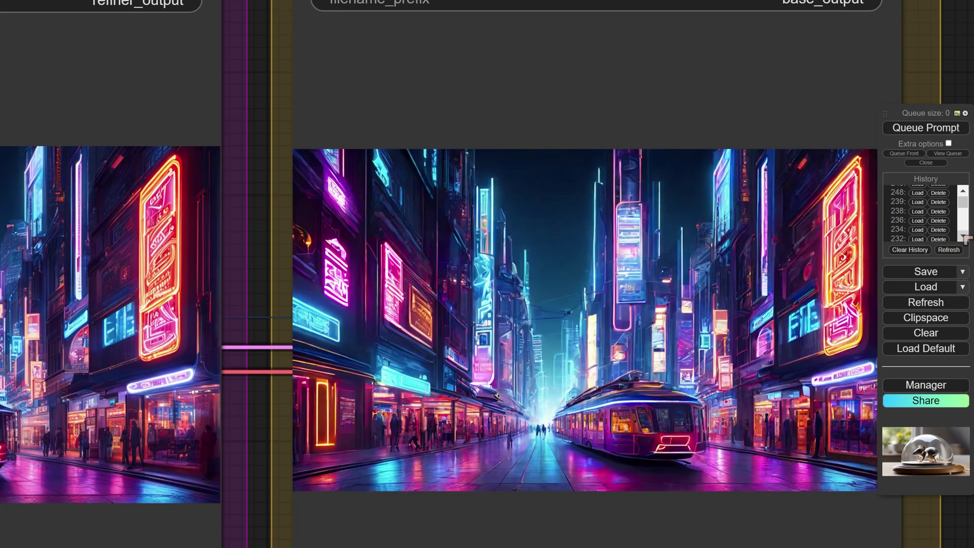
scroll(938, 236, "down", 1)
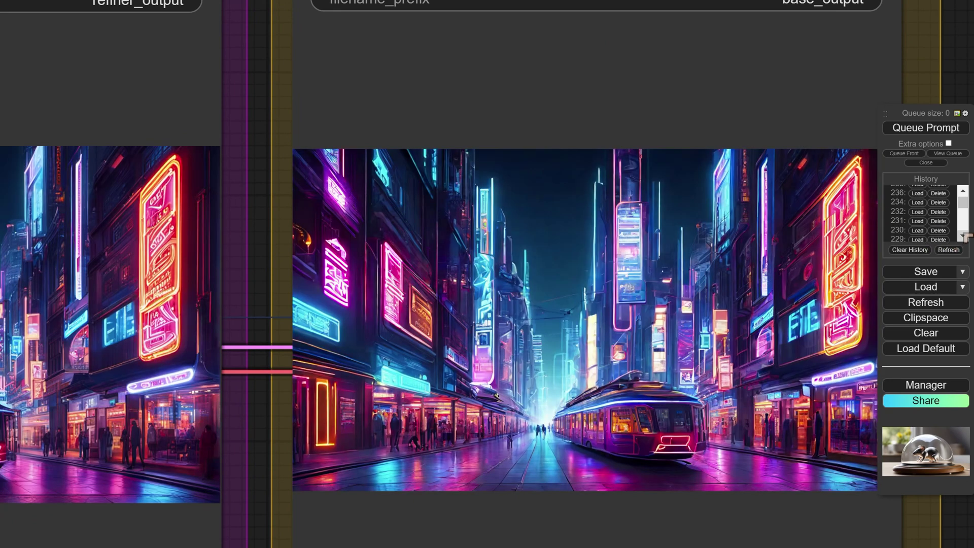
left_click(922, 204)
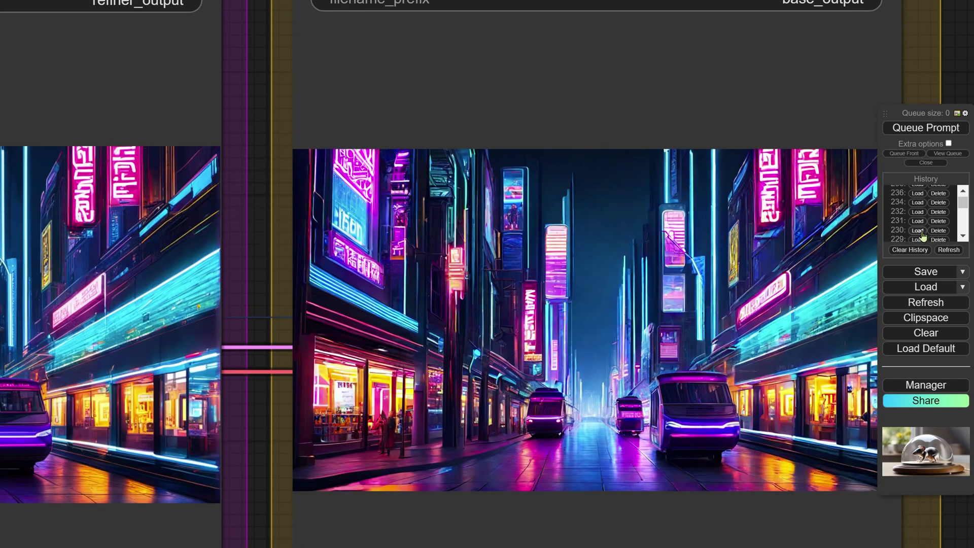
left_click(922, 232)
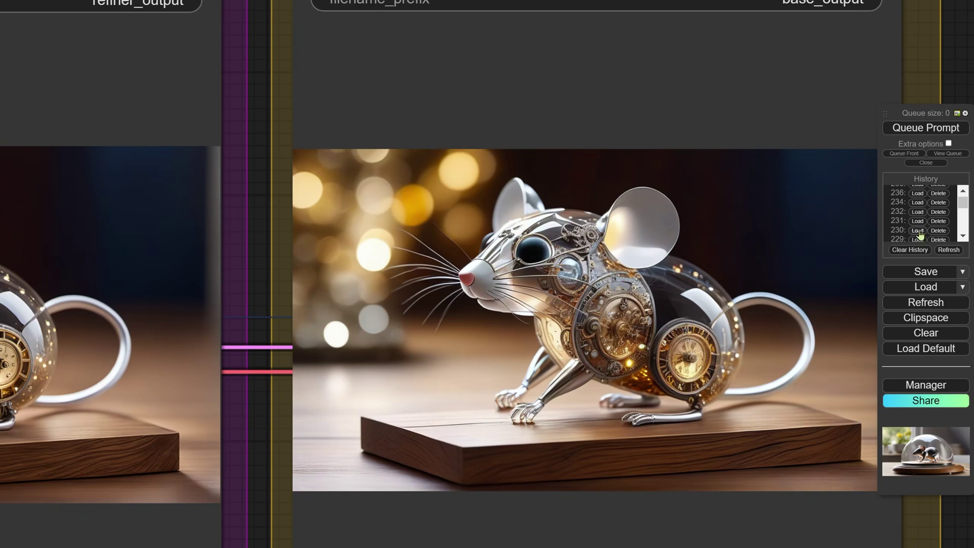
left_click(920, 237)
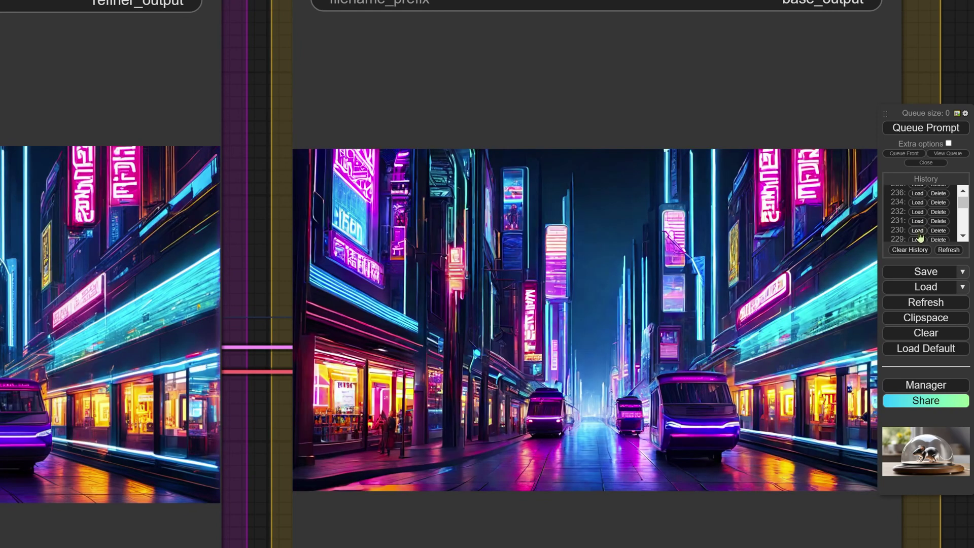
left_click(918, 230)
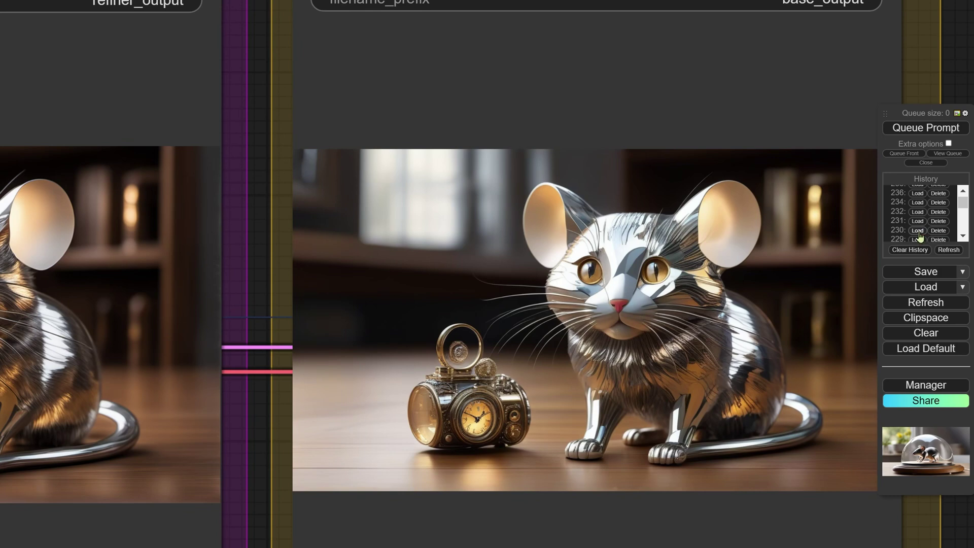
left_click(918, 232)
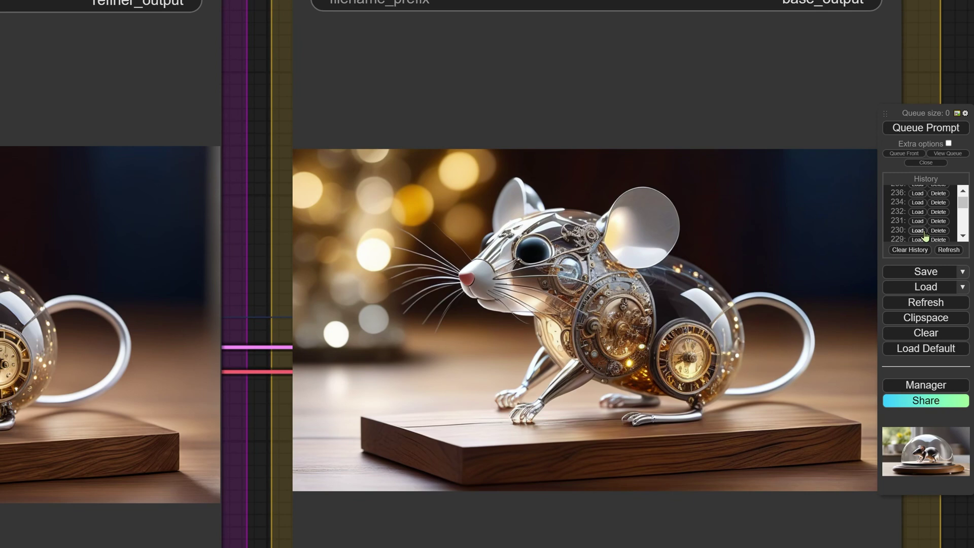
Cycle through the glass-dome mouse and neon street results, ending on entry 228's metallic cat-mouse
scroll(925, 237, "up", 3)
left_click(917, 193)
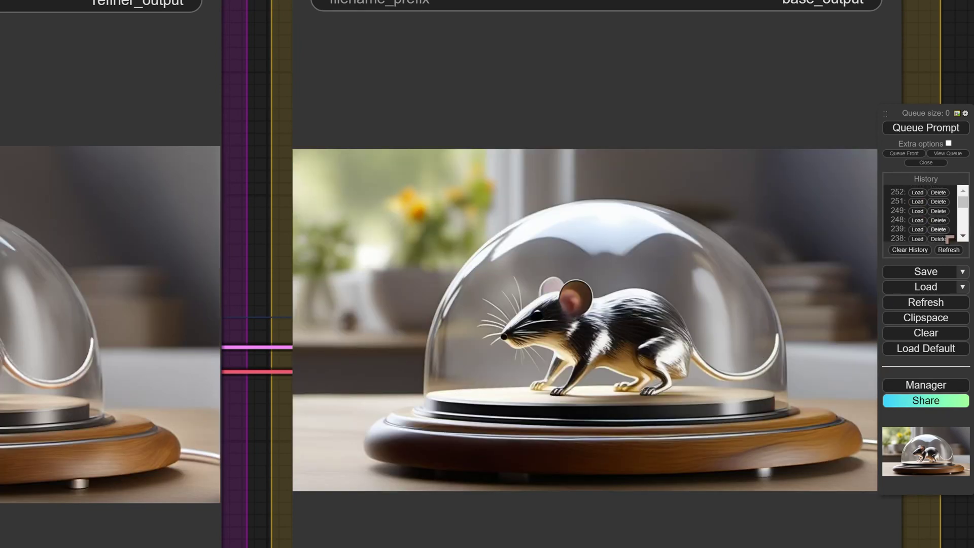
scroll(921, 228, "down", 4)
scroll(921, 230, "up", 2)
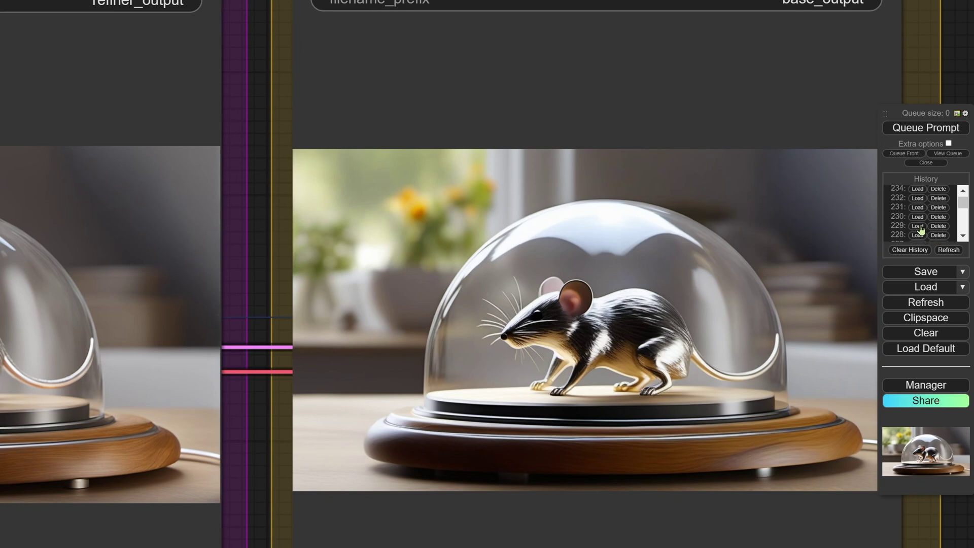
left_click(917, 198)
left_click(918, 205)
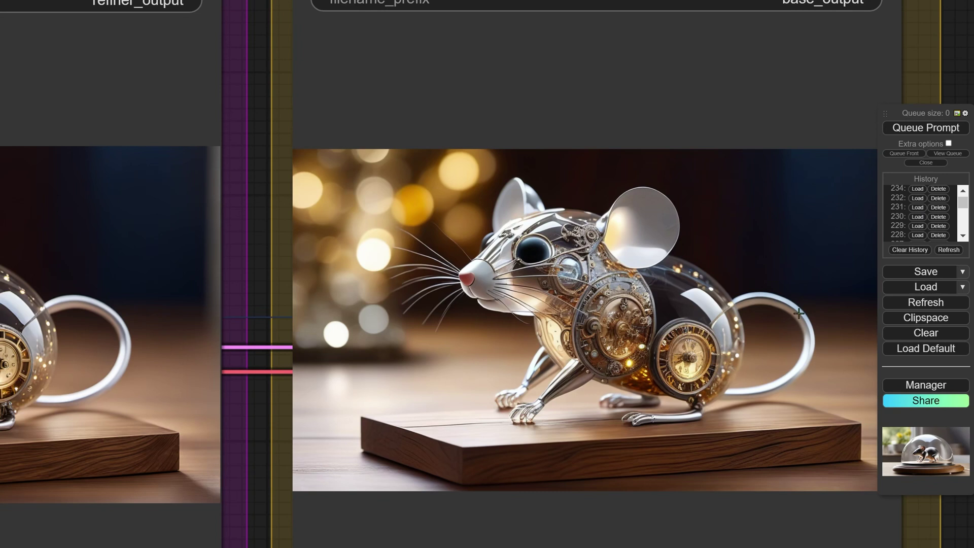
left_click(917, 207)
left_click(917, 227)
left_click(918, 236)
scroll(918, 237, "down", 2)
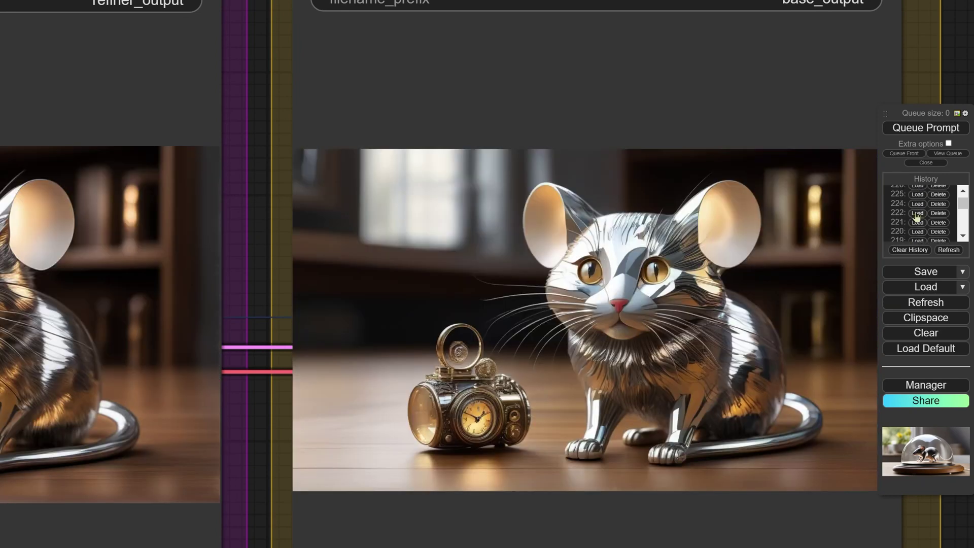
Load the fairy results from entries 224, 222 and 225, then the woman reading at sunset
left_click(918, 204)
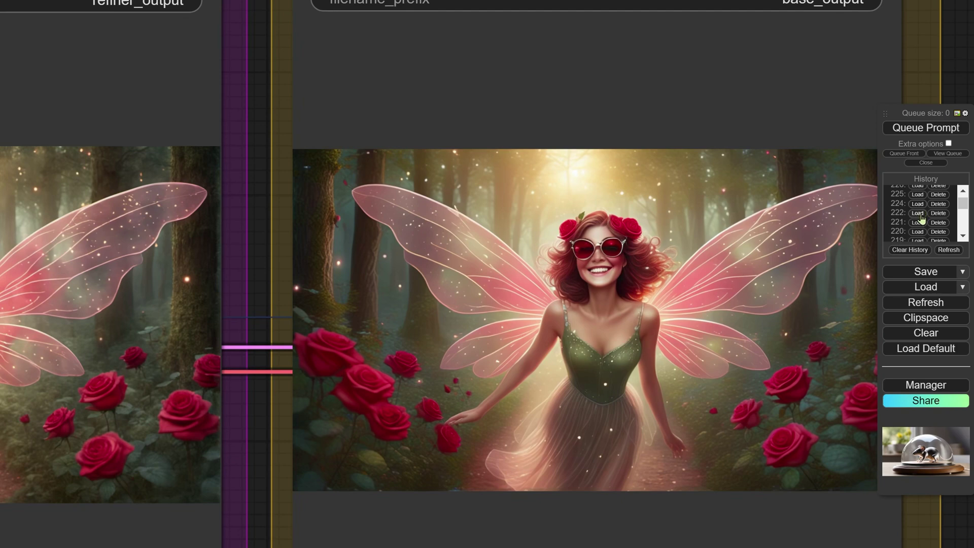
left_click(919, 214)
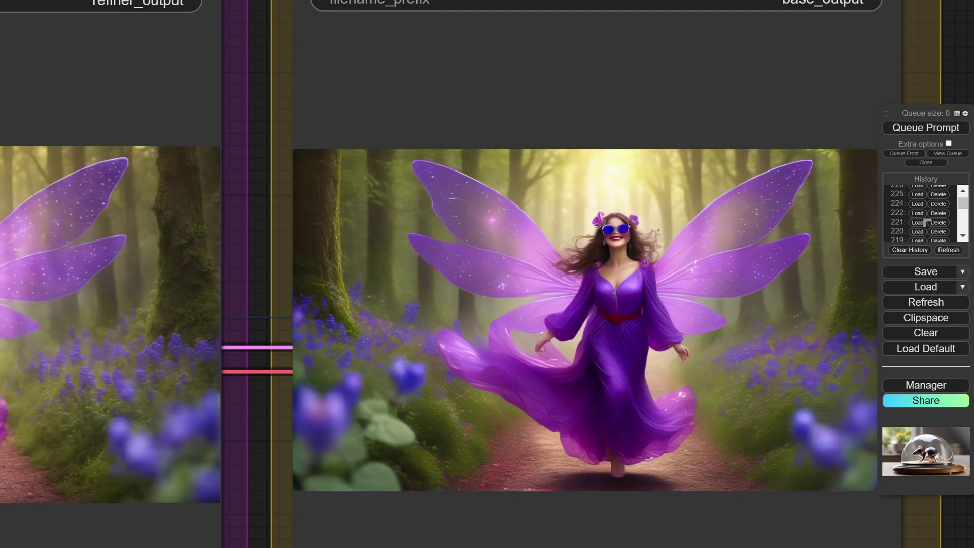
left_click(918, 195)
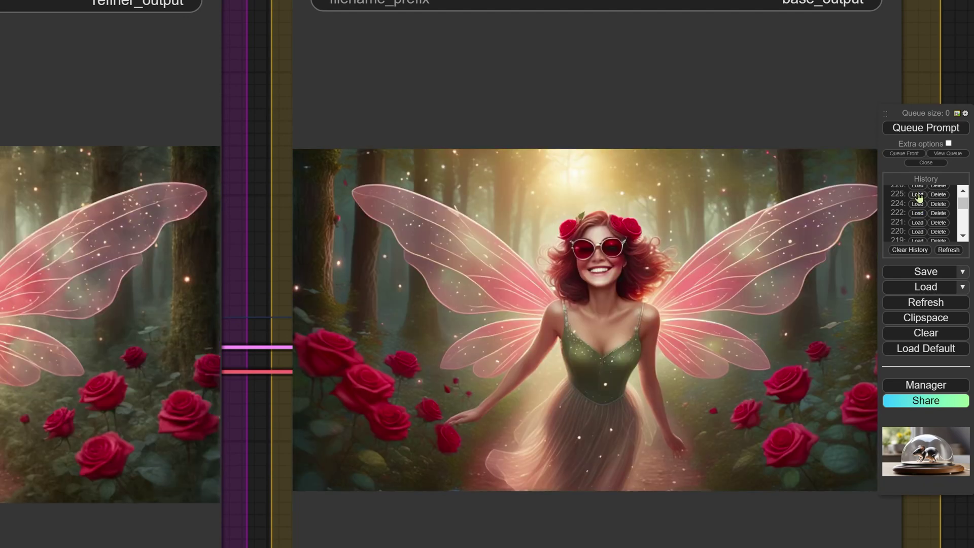
left_click(917, 204)
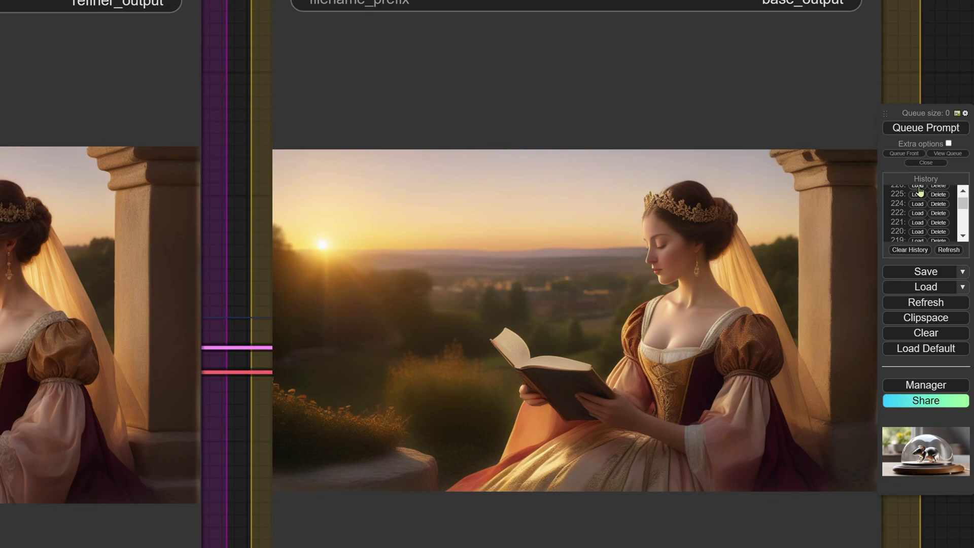
Load entry 228, then the result of the woman in red facing the glowing portal
scroll(925, 195, "up", 3)
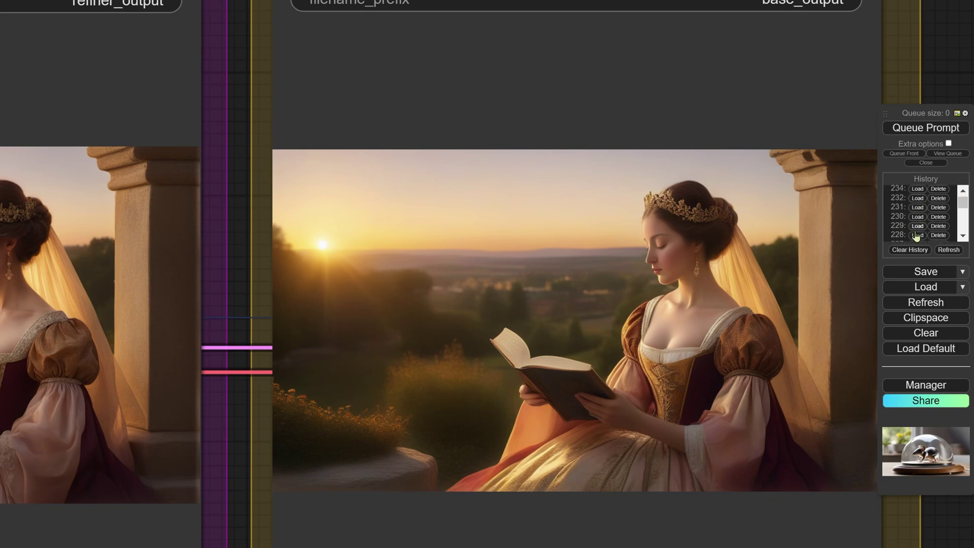
left_click(918, 236)
scroll(926, 213, "down", 2)
left_click(917, 213)
Zoom and pan the canvas to inspect both portal previews, including refiner_output
scroll(764, 297, "up", 1)
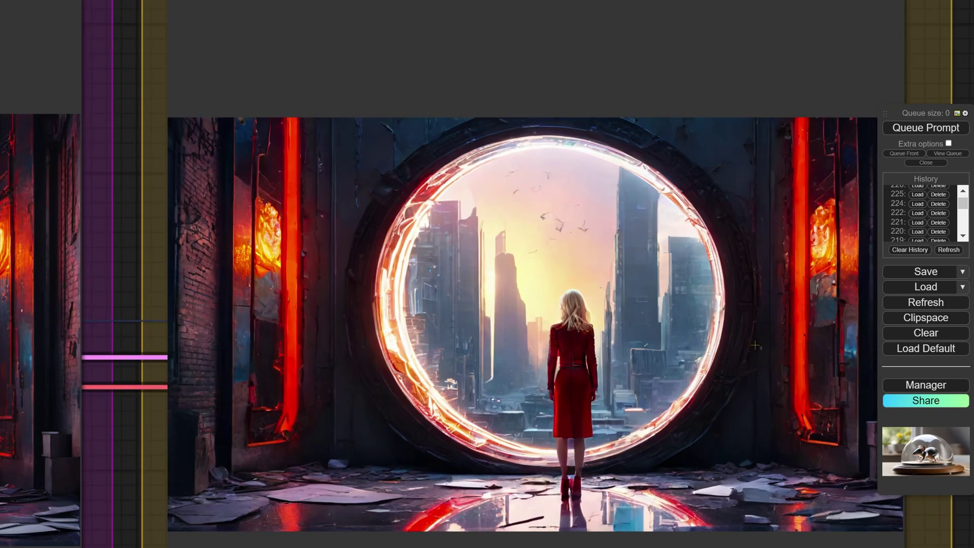
scroll(701, 378, "down", 2)
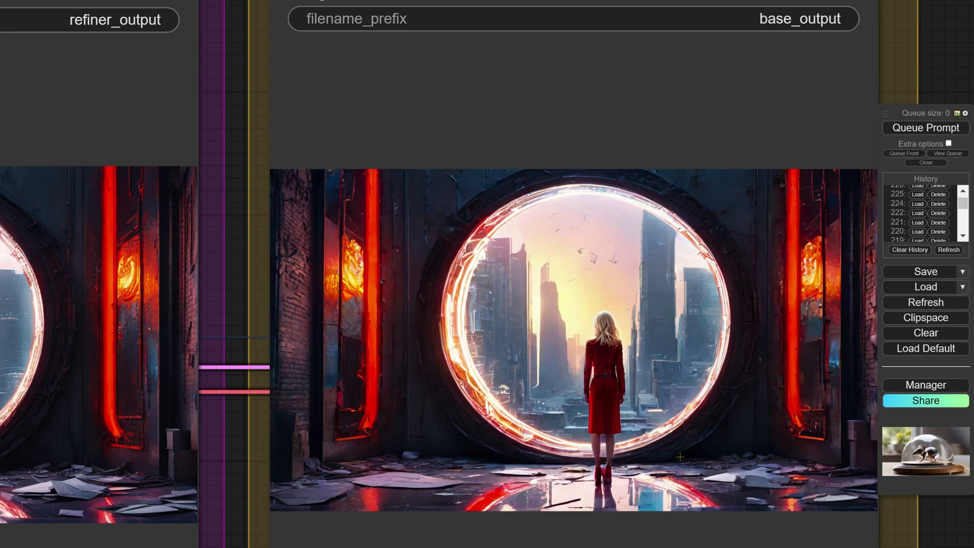
left_click_drag(85, 377, 729, 395)
scroll(639, 393, "up", 3)
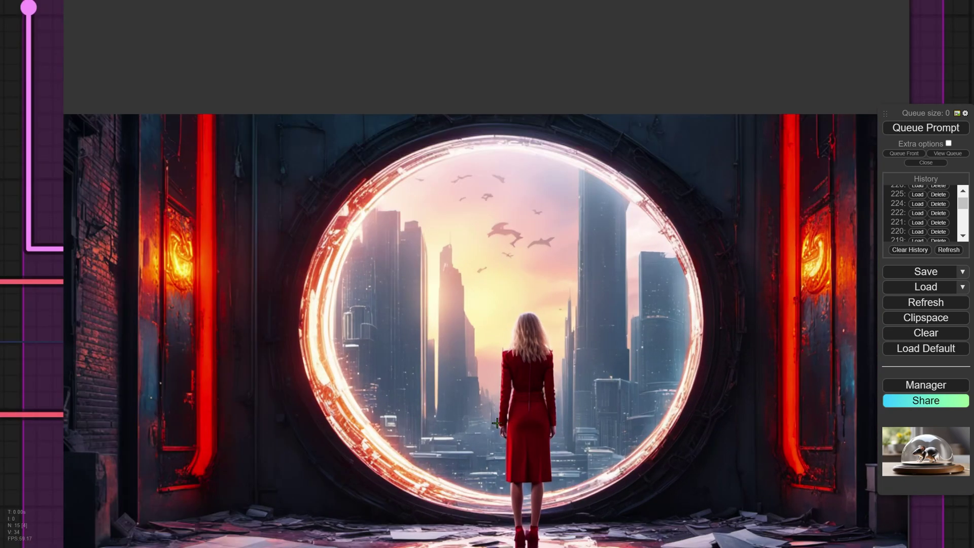
scroll(496, 422, "down", 2)
scroll(495, 423, "up", 1)
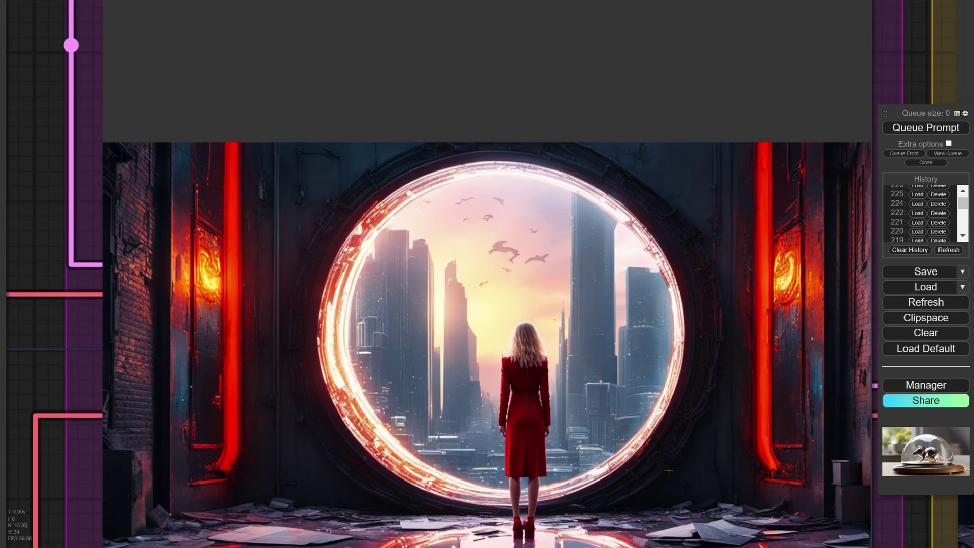
scroll(581, 426, "down", 2)
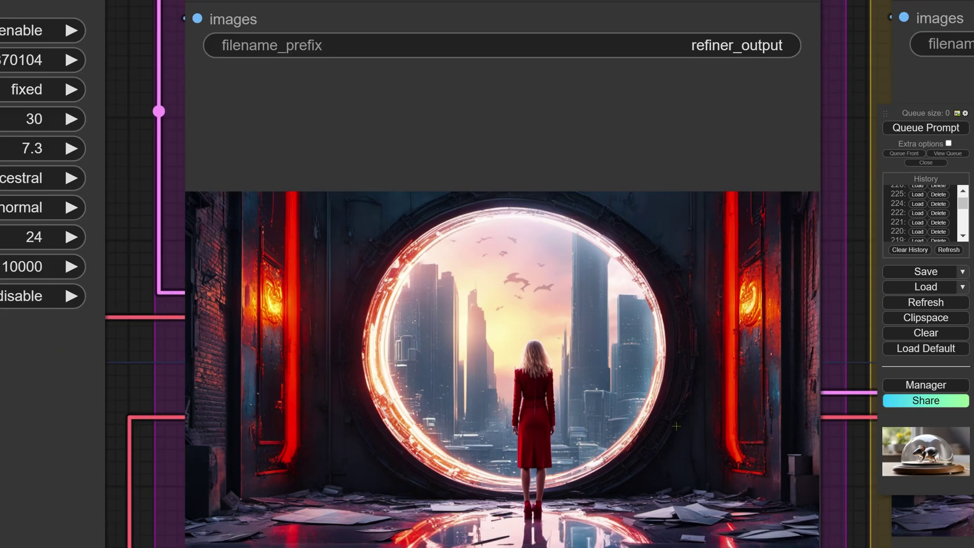
scroll(588, 426, "right", 10)
scroll(555, 416, "up", 3)
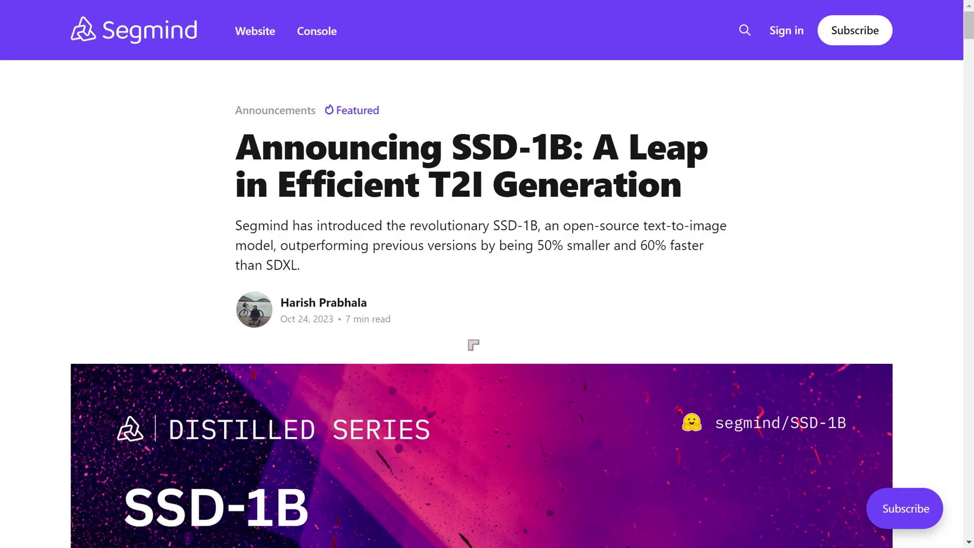
Scroll the SSD-1B announcement down to the chart showing 16.02 versus 10.26 It/s at batch size 1
scroll(663, 322, "down", 3)
scroll(666, 322, "up", 1)
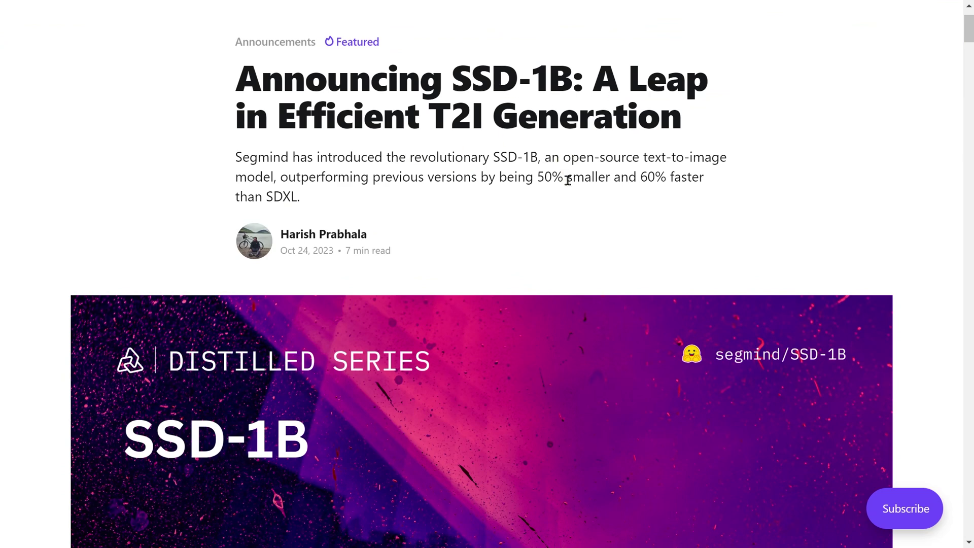
scroll(567, 180, "down", 9)
scroll(591, 259, "up", 3)
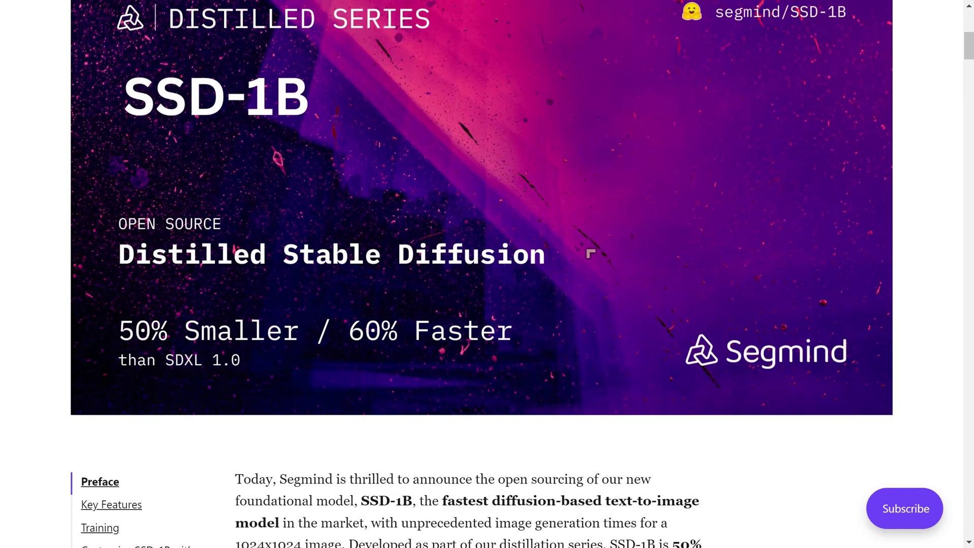
scroll(591, 260, "up", 1)
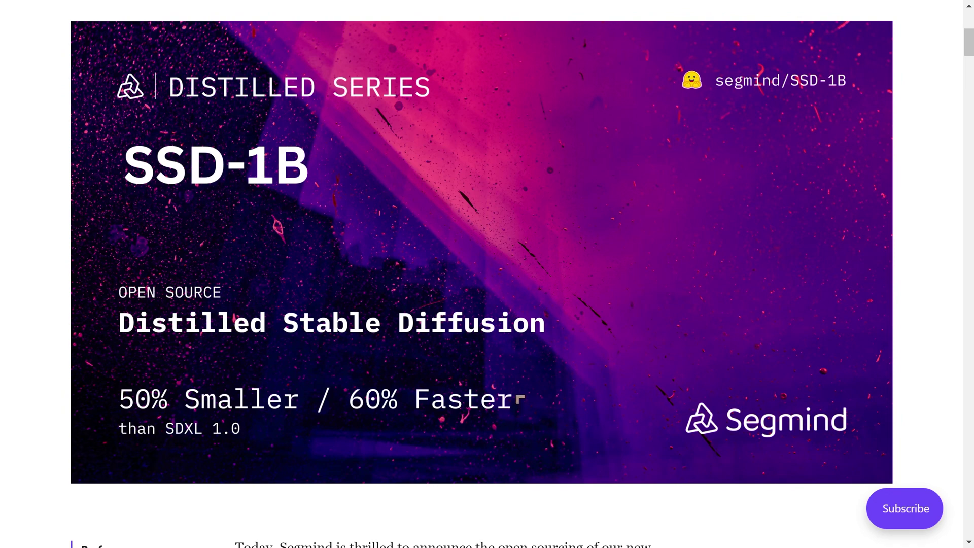
scroll(520, 399, "down", 8)
scroll(517, 307, "down", 5)
scroll(522, 312, "down", 10)
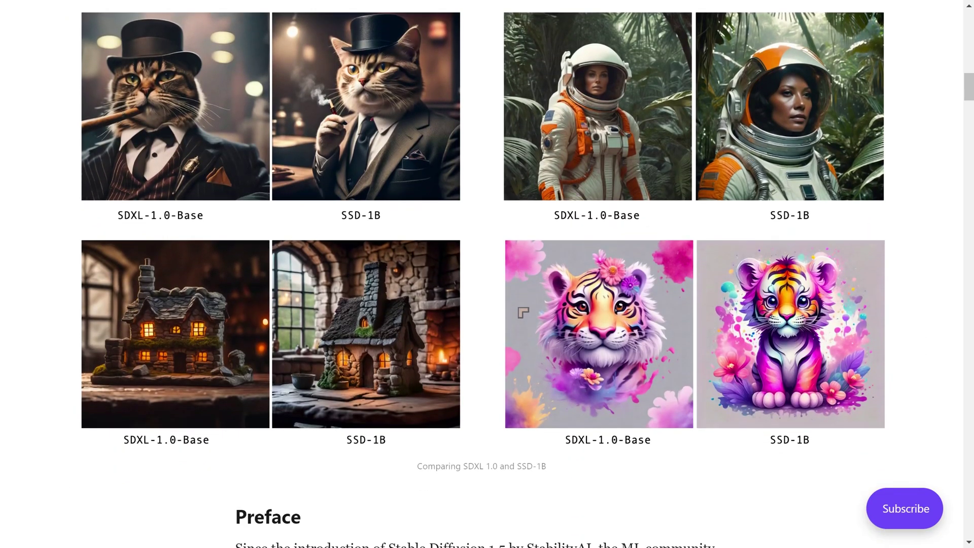
scroll(523, 312, "down", 3)
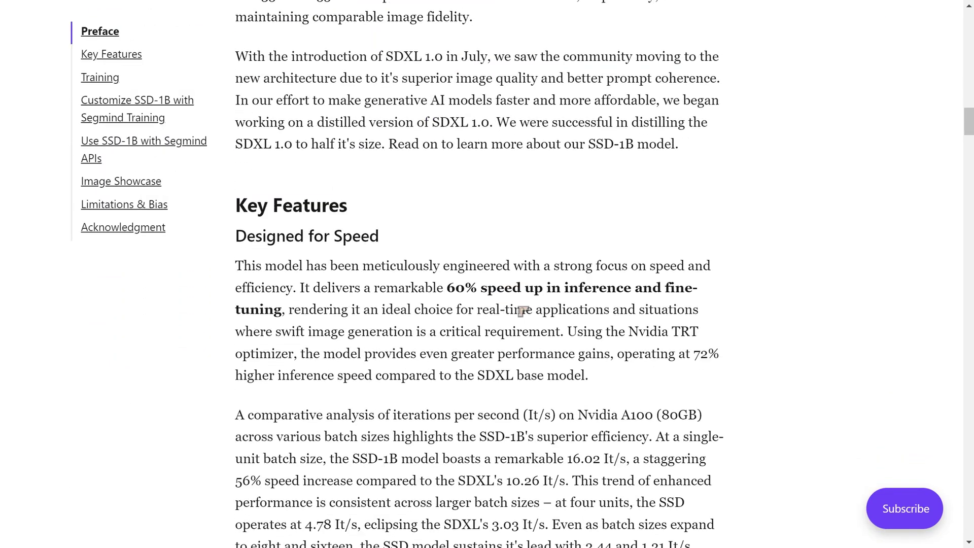
scroll(517, 305, "down", 1)
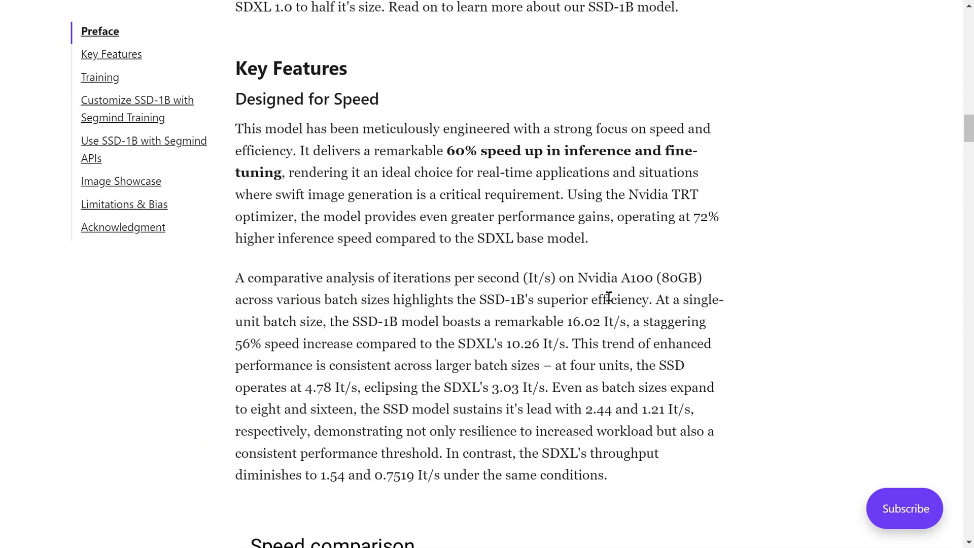
scroll(652, 307, "down", 5)
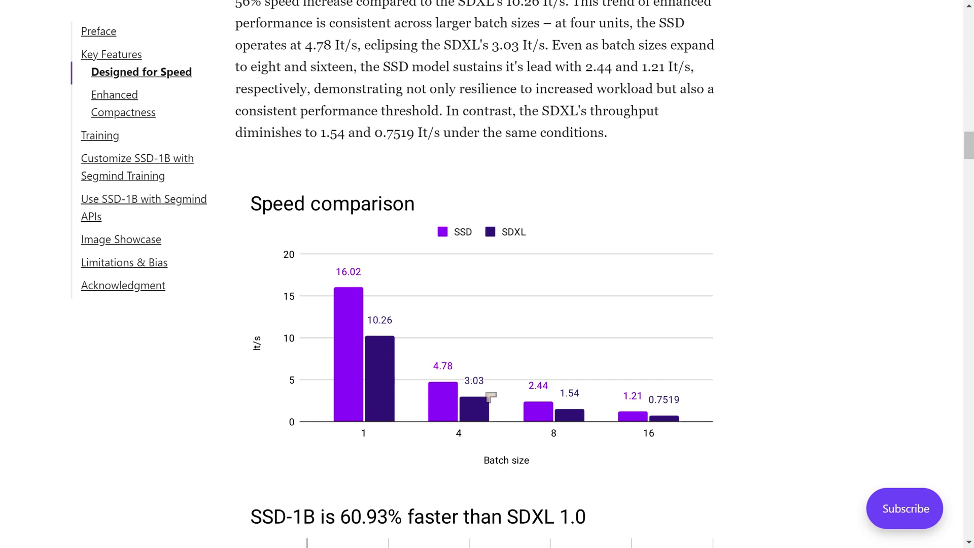
Scroll through the Designed for Speed charts and the Enhanced Compactness section
scroll(604, 288, "up", 4)
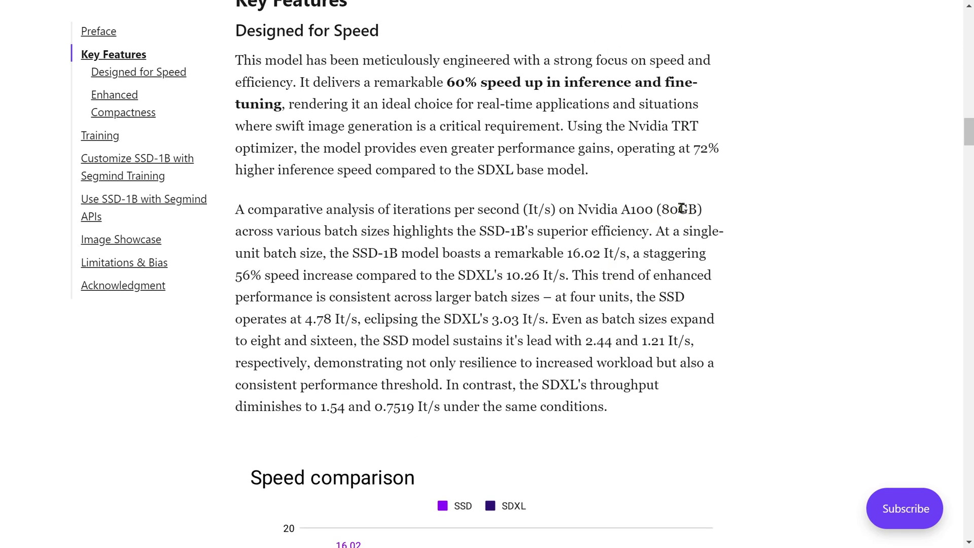
scroll(666, 365, "down", 5)
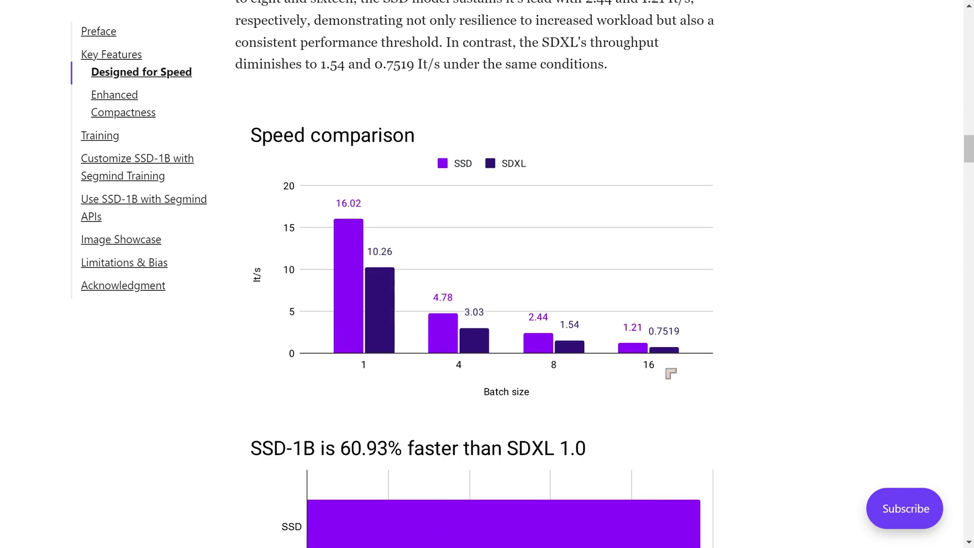
scroll(669, 381, "up", 3)
scroll(673, 405, "down", 1)
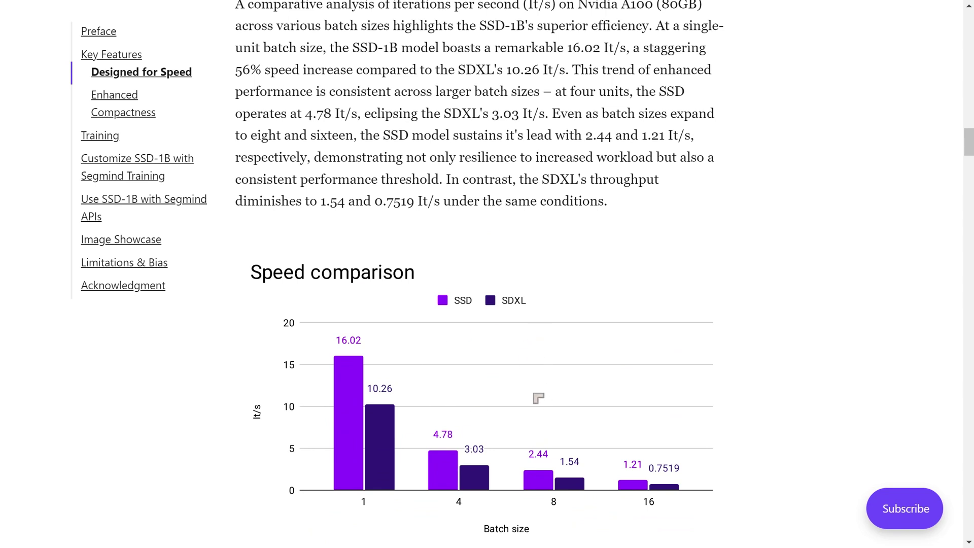
scroll(538, 398, "down", 10)
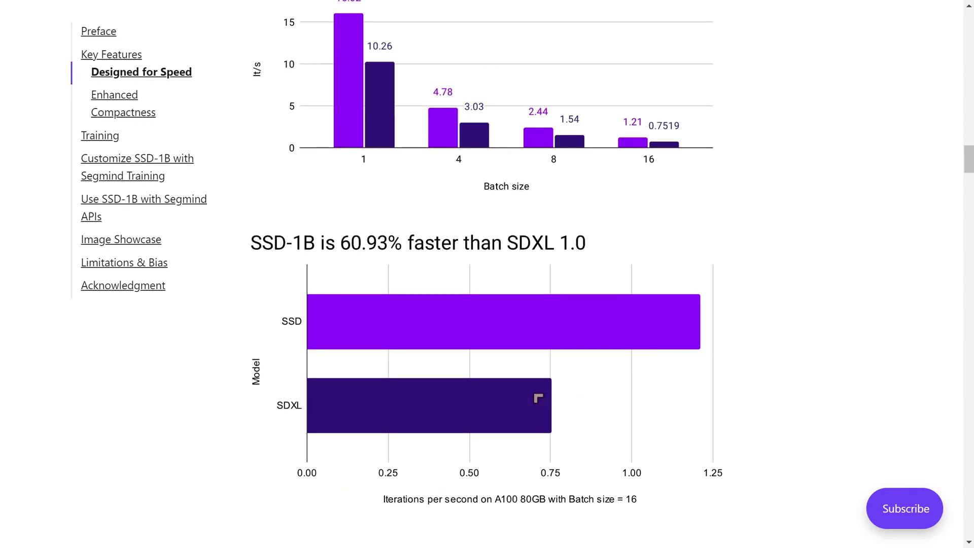
scroll(538, 398, "up", 2)
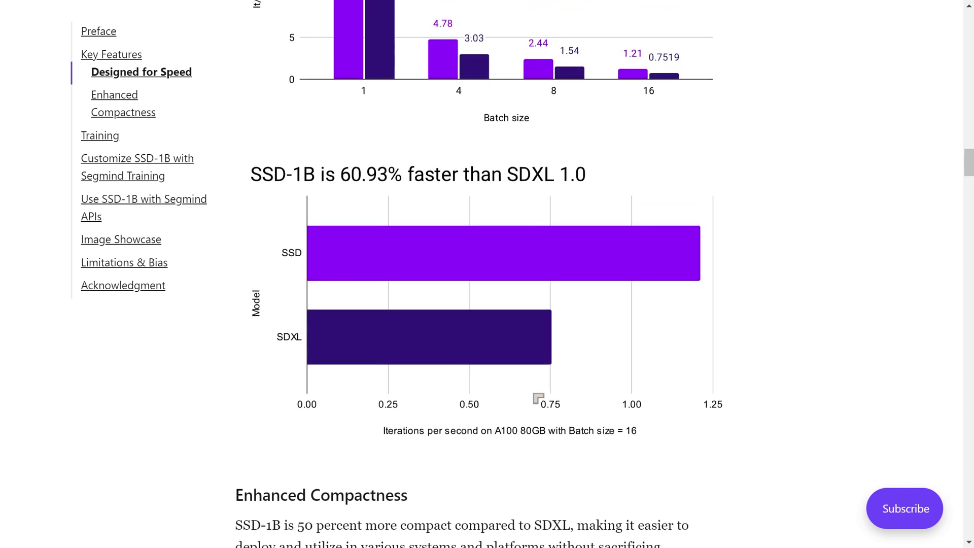
scroll(538, 398, "down", 7)
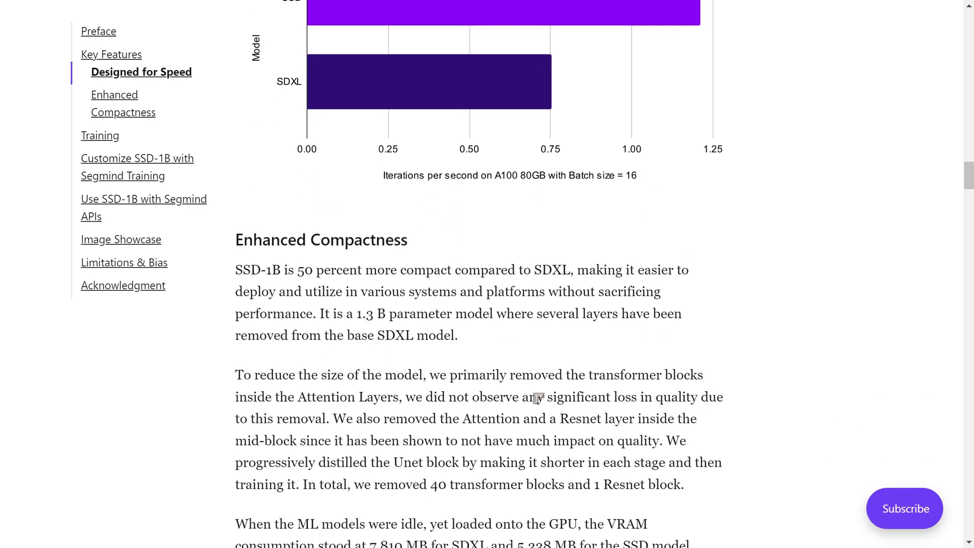
scroll(538, 398, "down", 1)
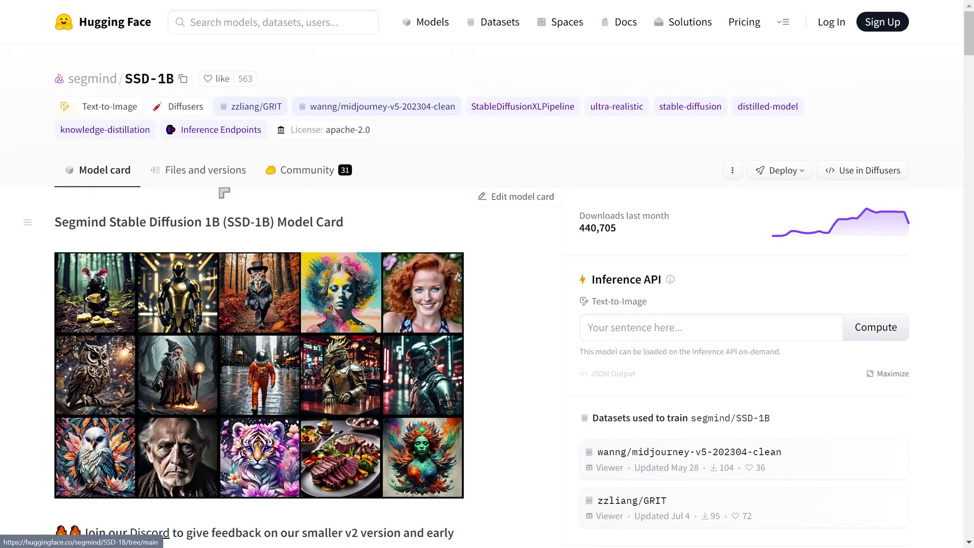
Show the SSD-1B Files and versions list, down to the 4.47 GB SSD-1B.safetensors checkpoint
left_click(188, 179)
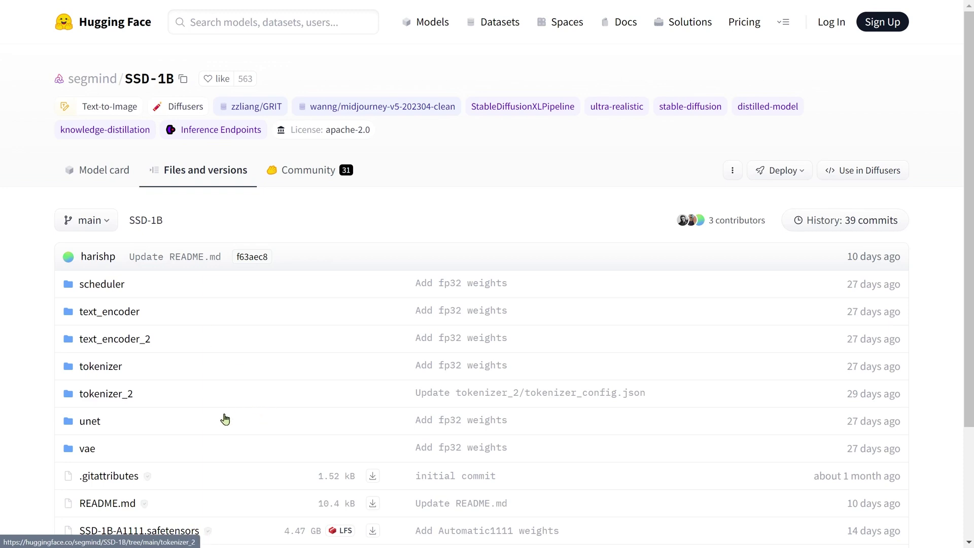
scroll(230, 413, "down", 3)
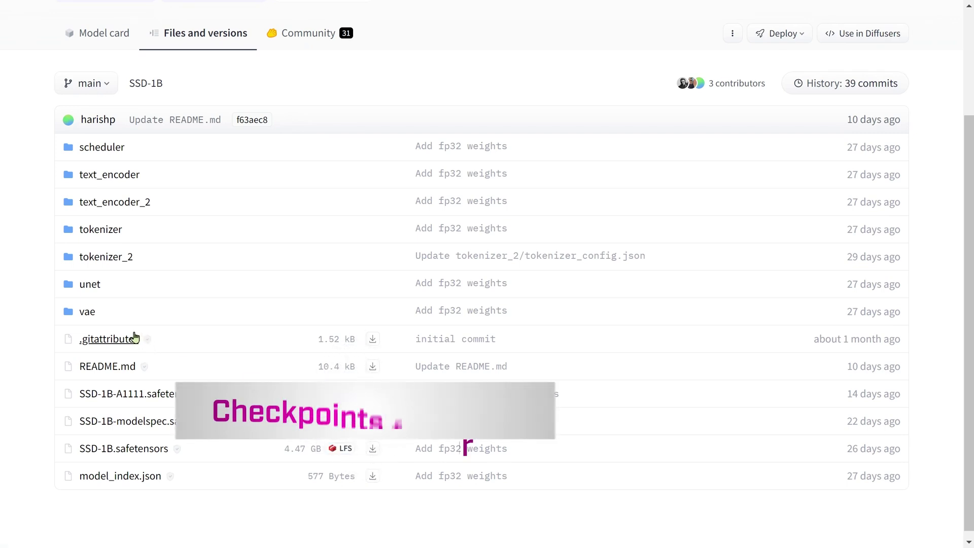
Open the repository's vae folder and scroll down through its contents
left_click(163, 318)
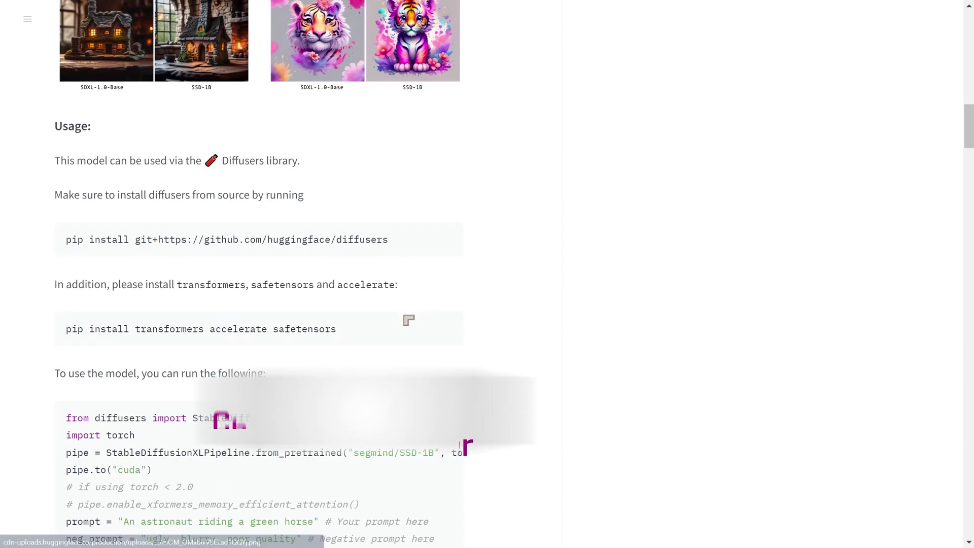
scroll(406, 319, "down", 3)
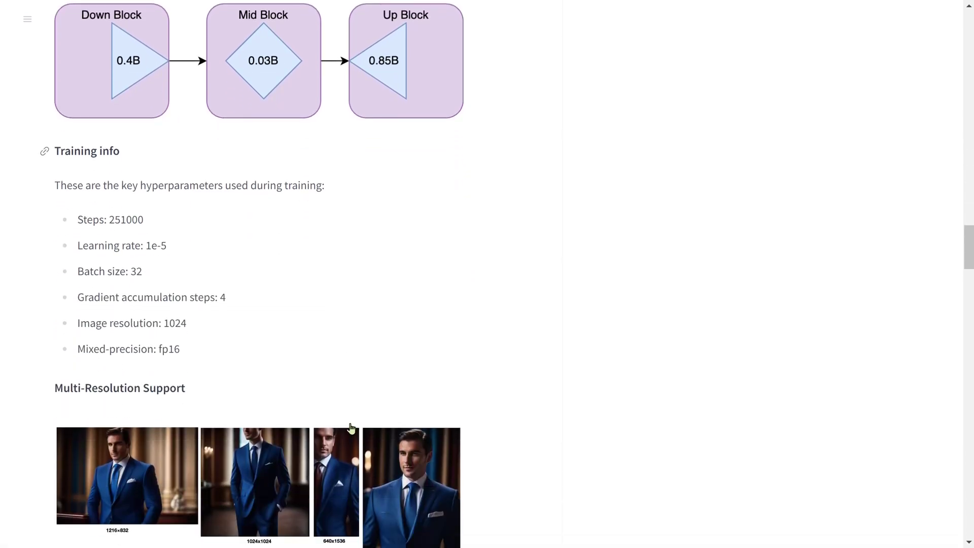
scroll(438, 435, "down", 5)
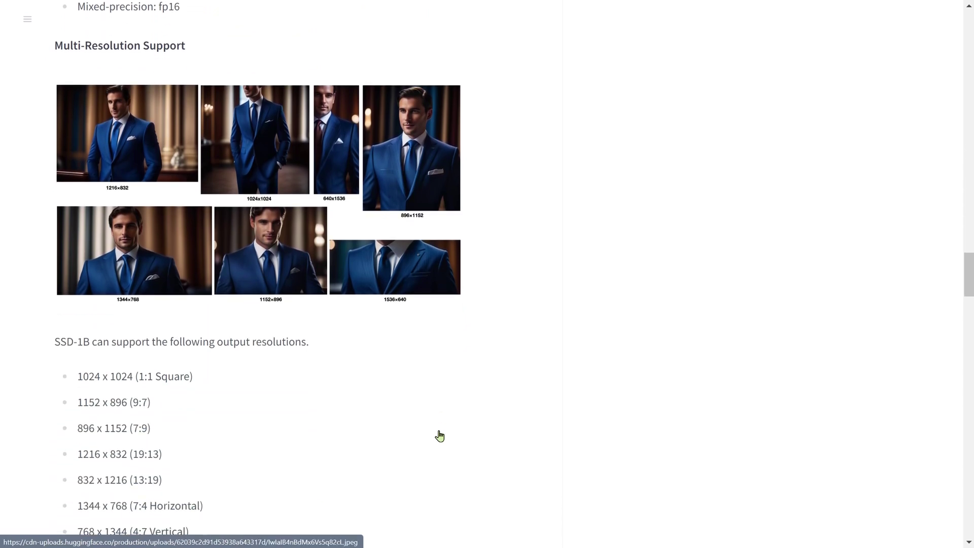
scroll(439, 436, "down", 3)
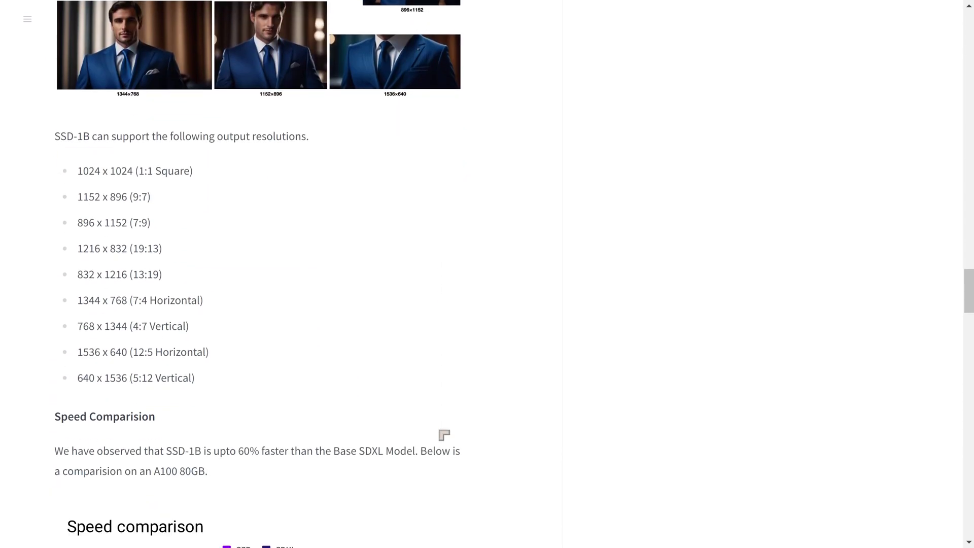
scroll(478, 424, "up", 6)
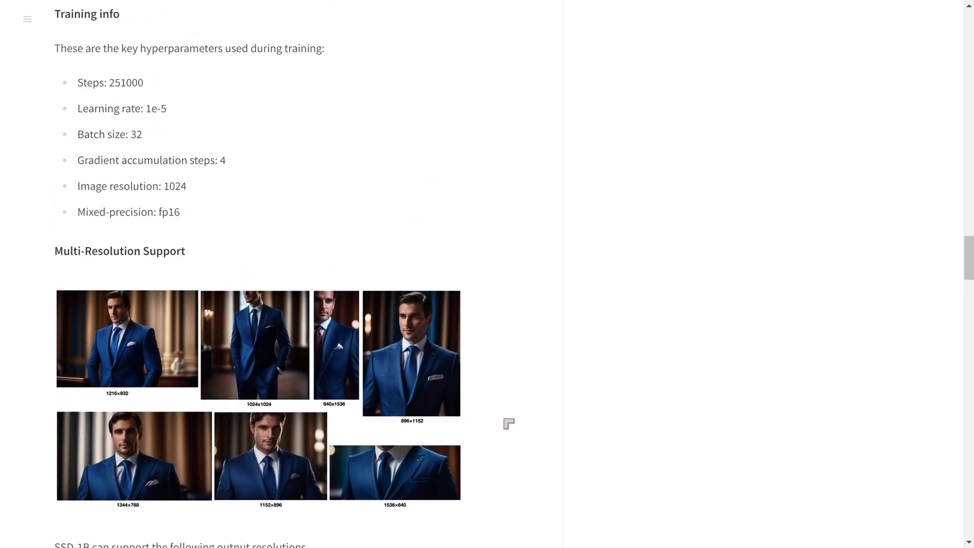
scroll(509, 420, "up", 7)
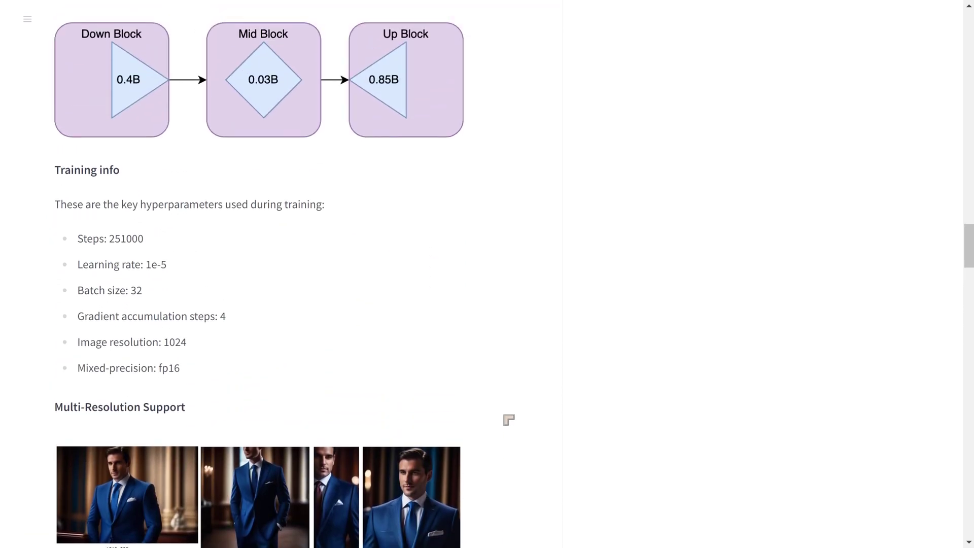
scroll(508, 419, "up", 2)
scroll(509, 420, "down", 5)
scroll(509, 420, "down", 9)
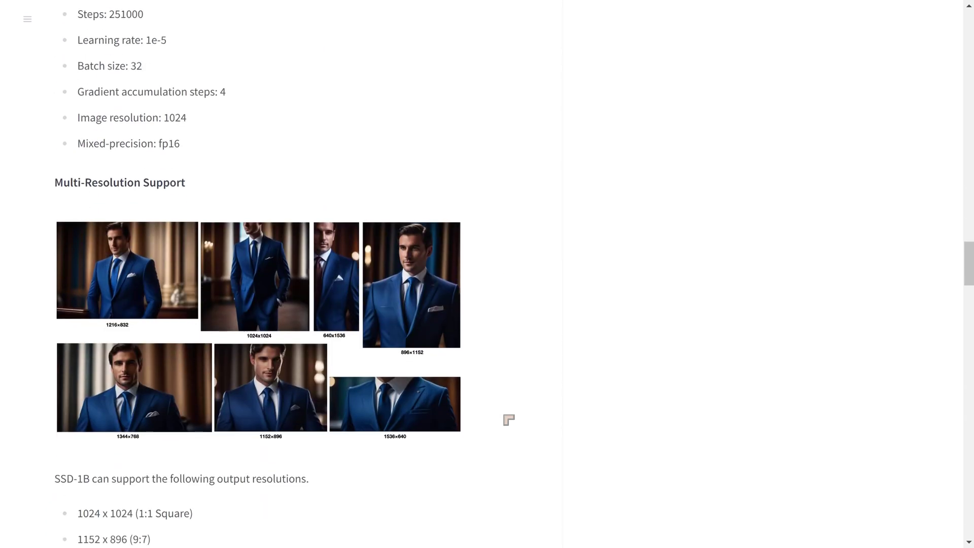
scroll(509, 419, "down", 8)
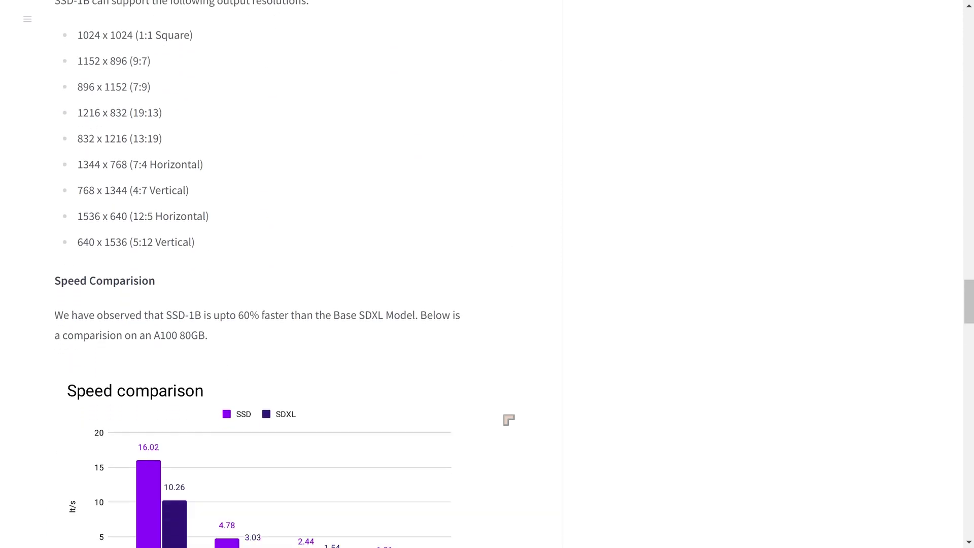
scroll(509, 420, "down", 7)
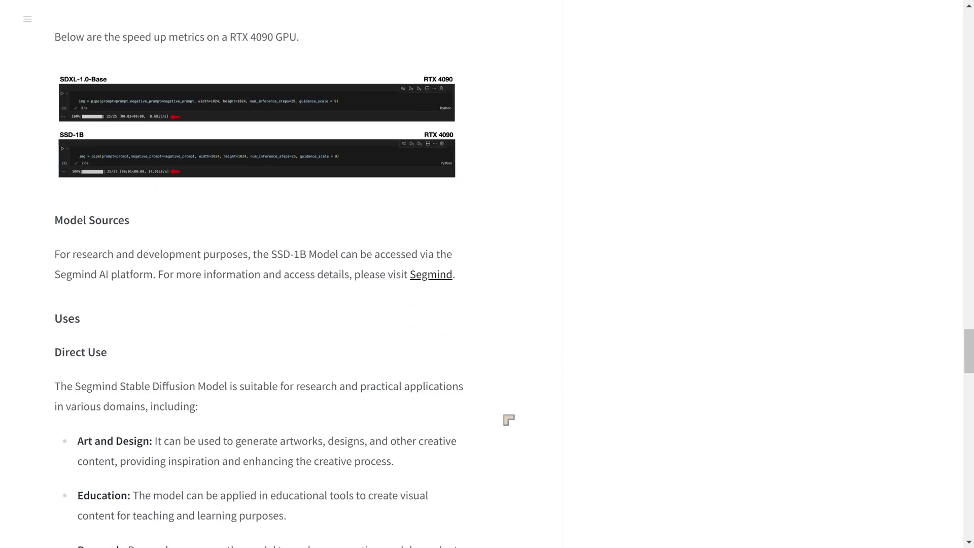
scroll(446, 429, "down", 5)
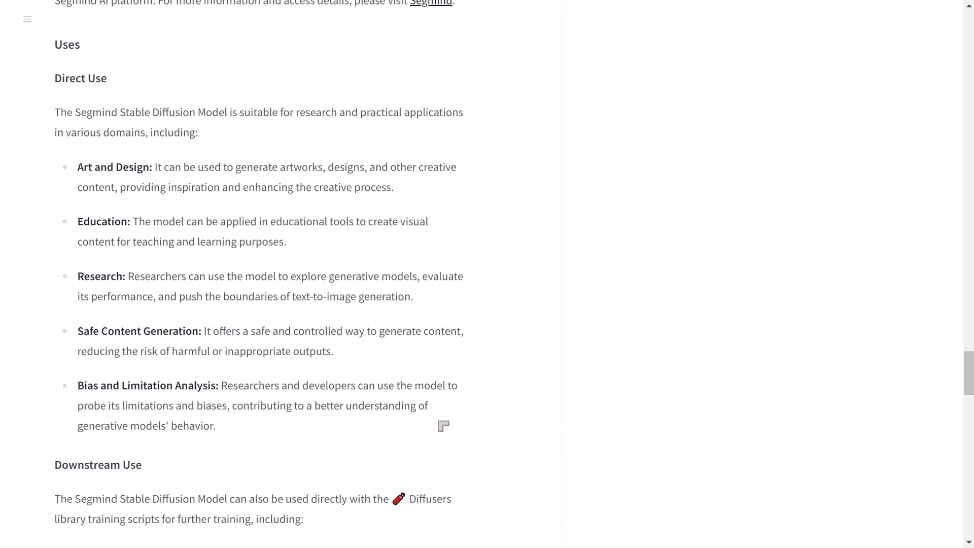
scroll(448, 431, "down", 14)
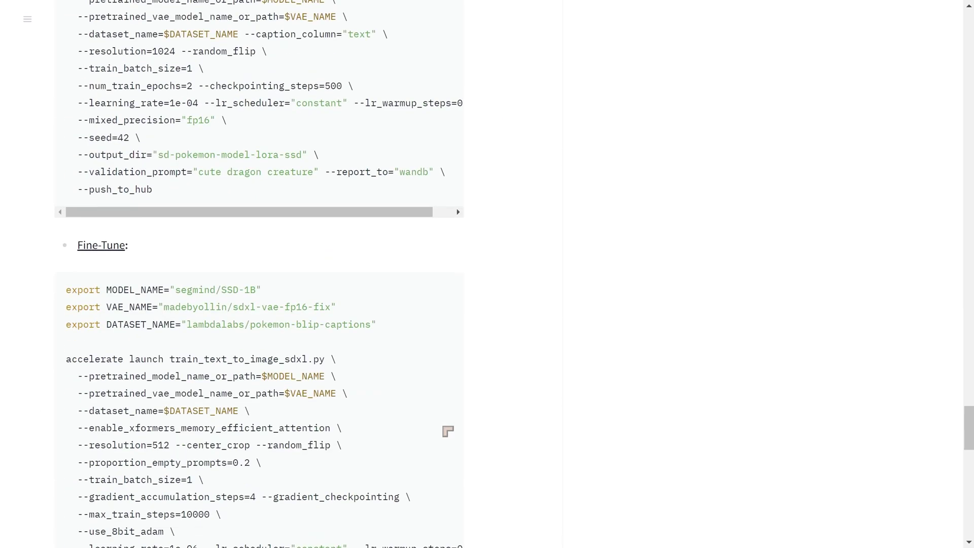
scroll(472, 431, "down", 8)
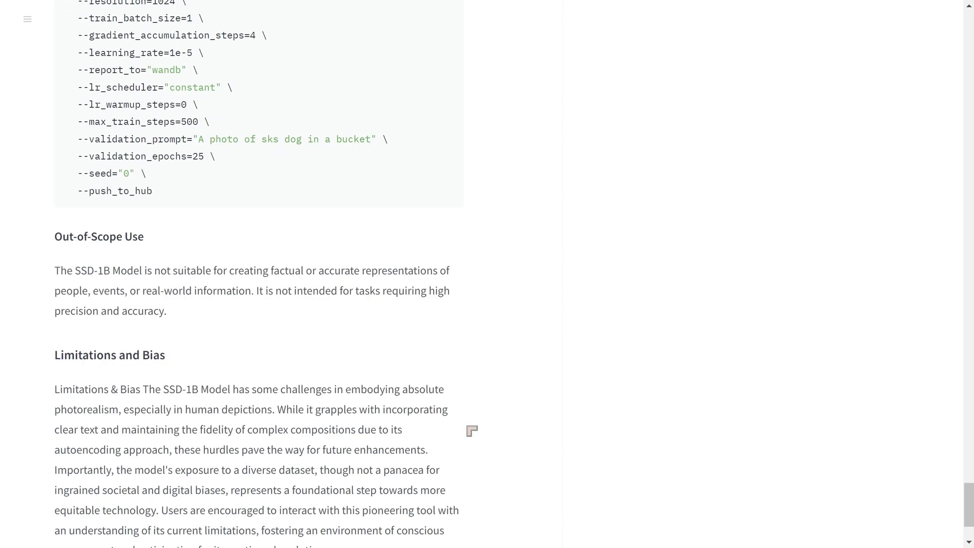
scroll(413, 472, "up", 15)
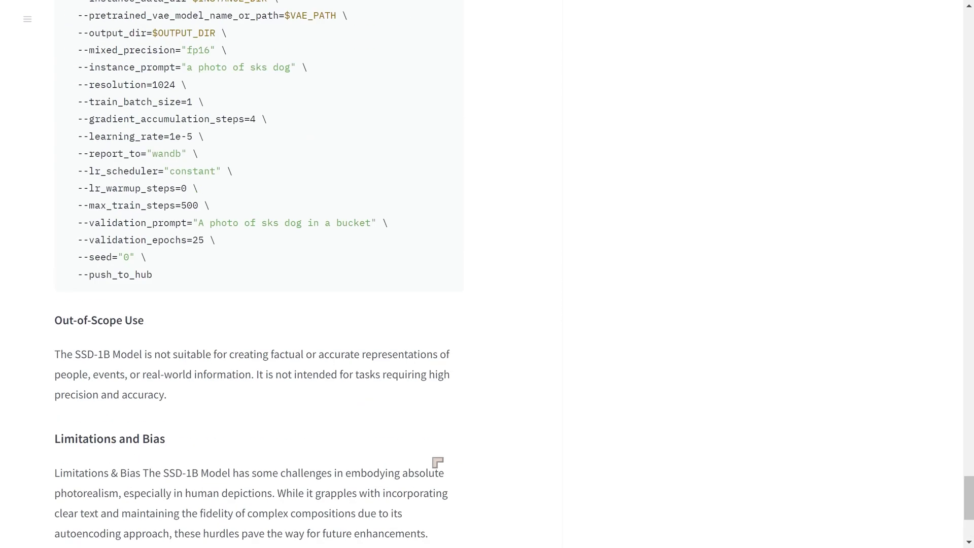
scroll(465, 477, "up", 20)
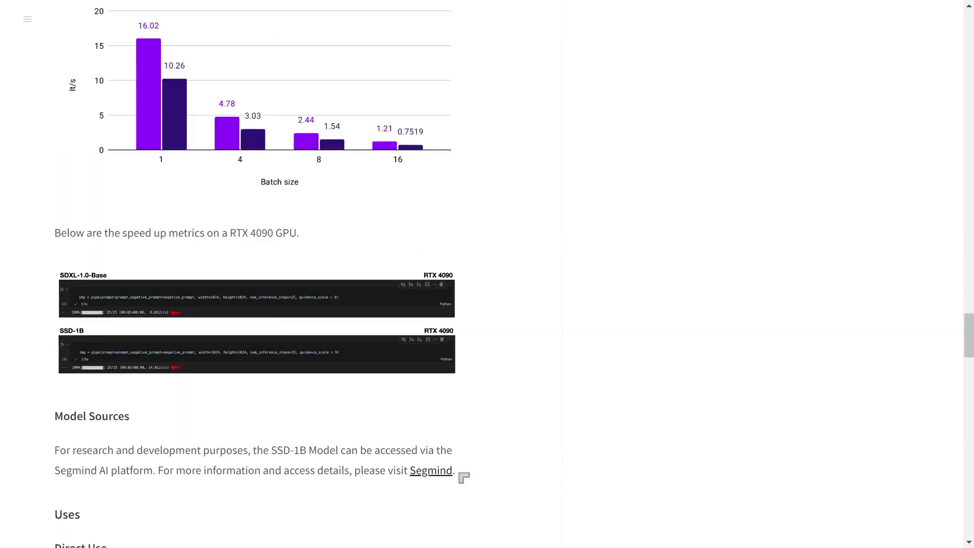